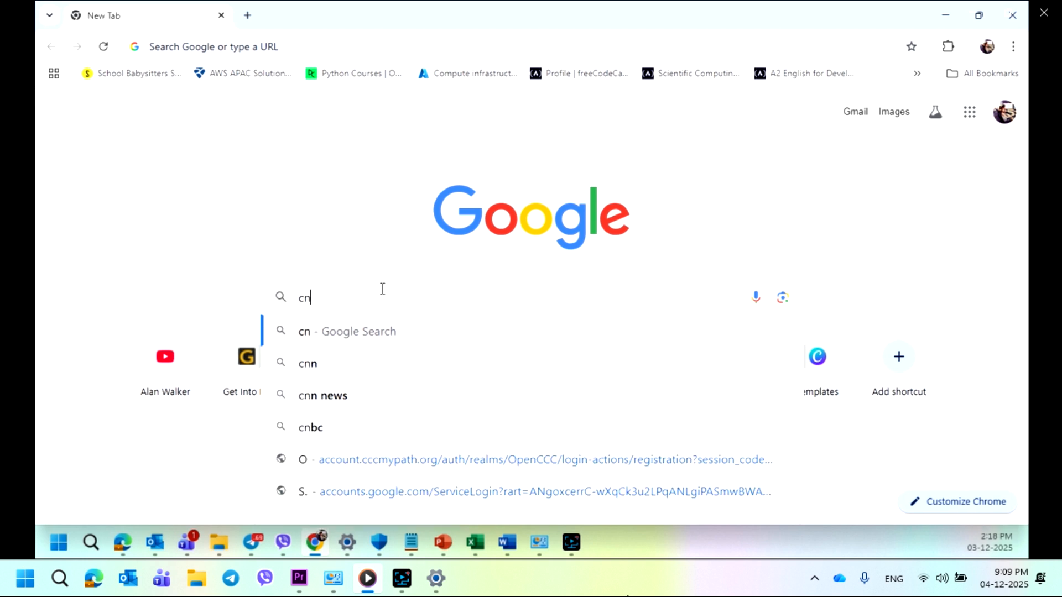
# Search Google for "canva" and open Canva's templates page from the results.
pyautogui.press('BackSpace')
pyautogui.write('an')
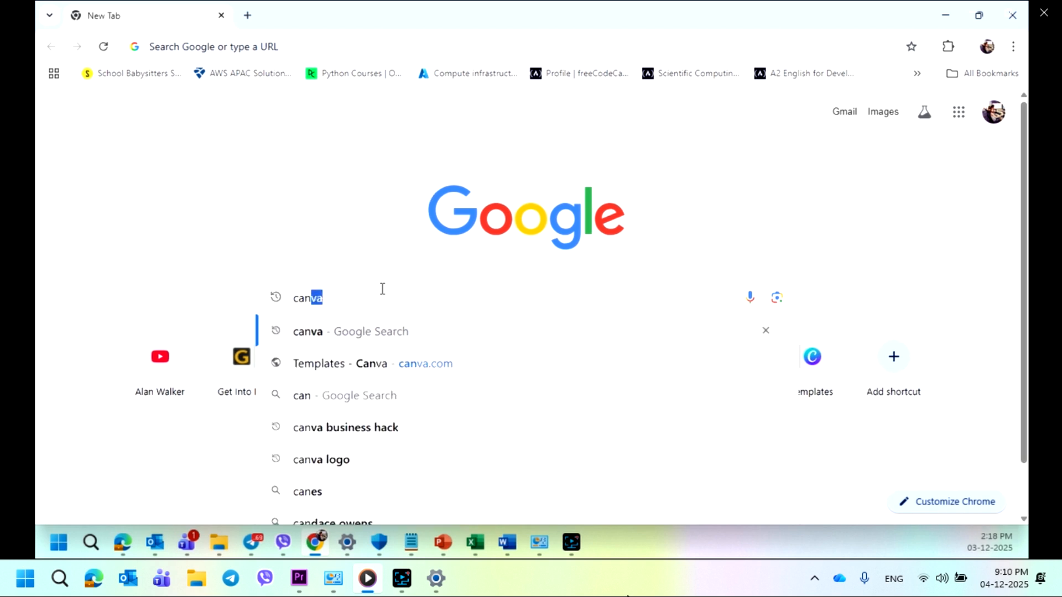
pyautogui.click(386, 339)
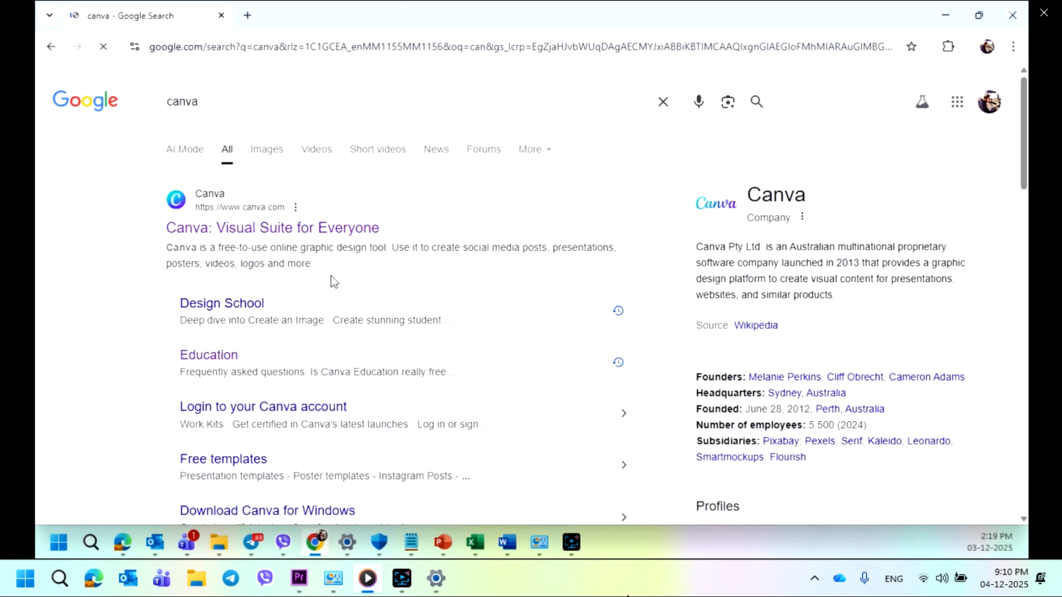
pyautogui.click(337, 399)
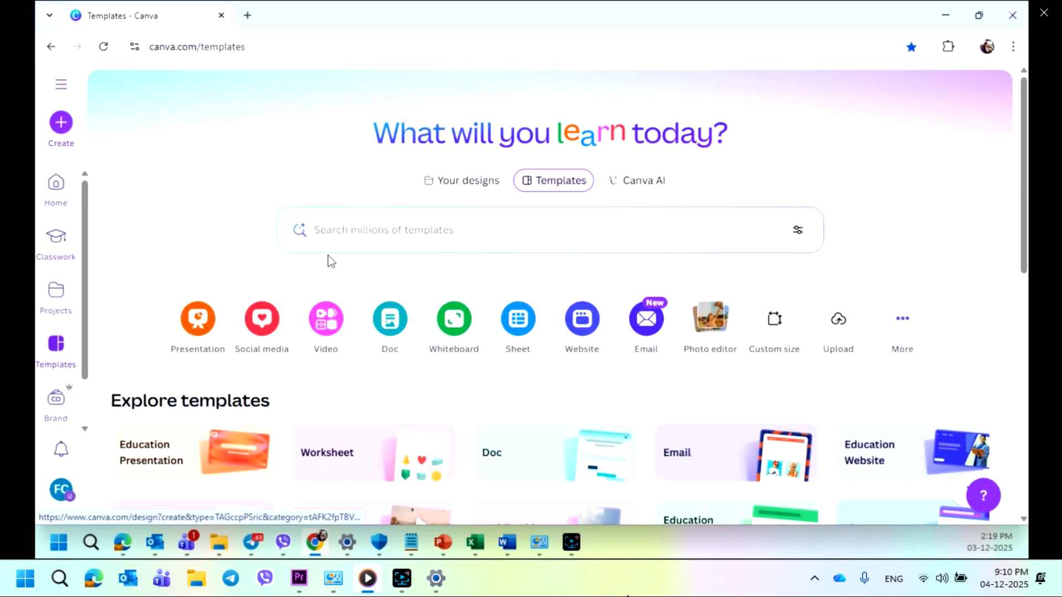
pyautogui.click(357, 232)
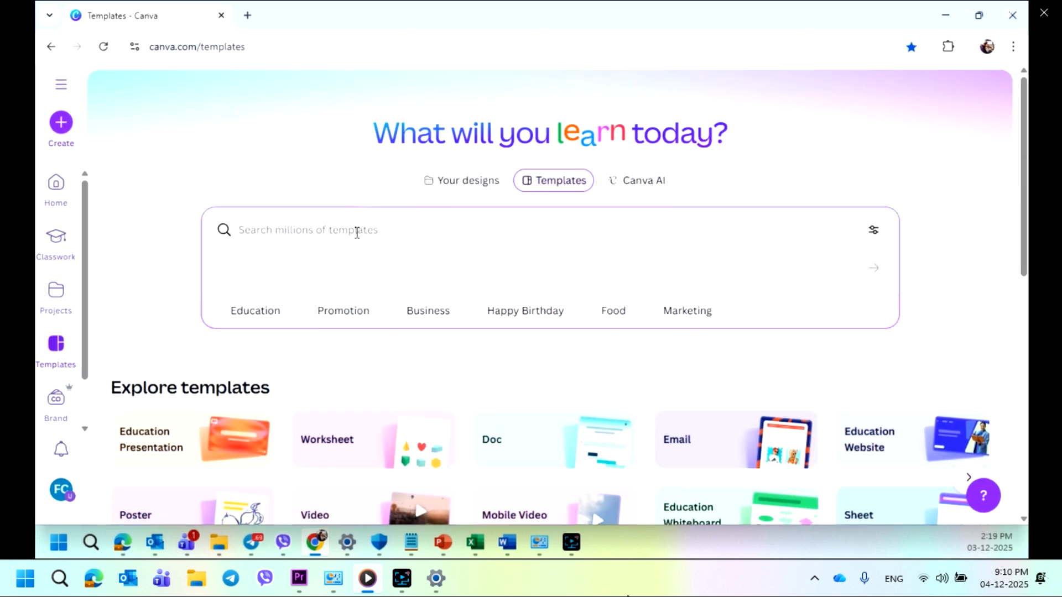
pyautogui.write('s')
pyautogui.press('BackSpace')
pyautogui.write('ad')
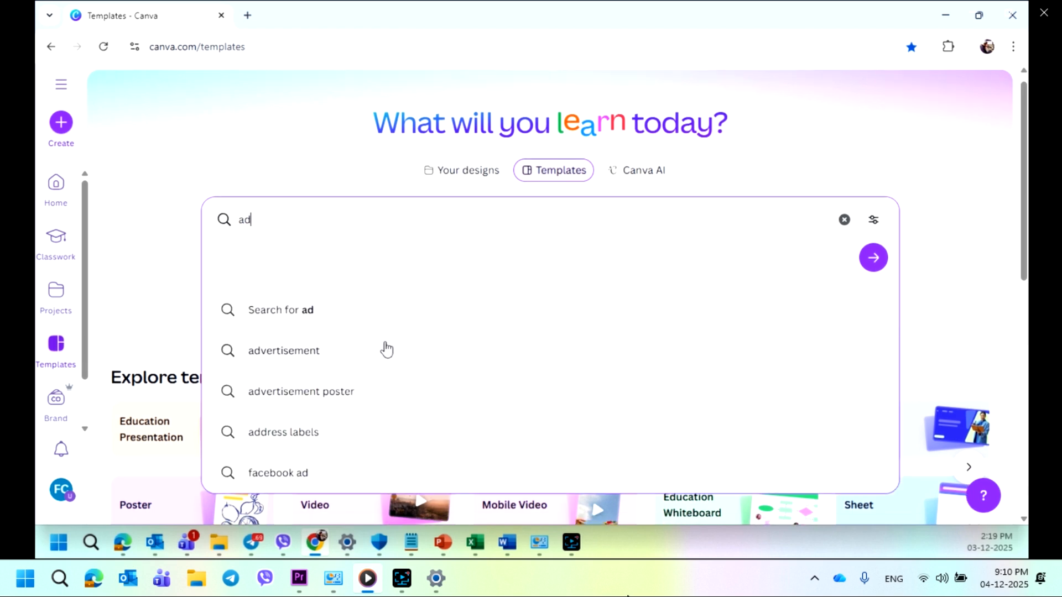
pyautogui.scroll(-1, 385, 348)
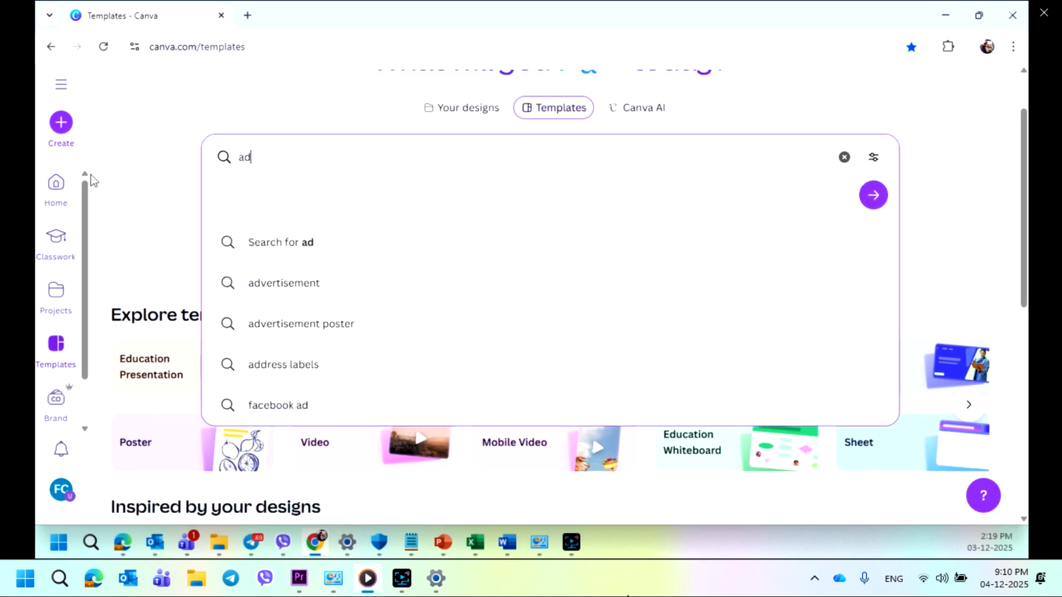
pyautogui.click(63, 131)
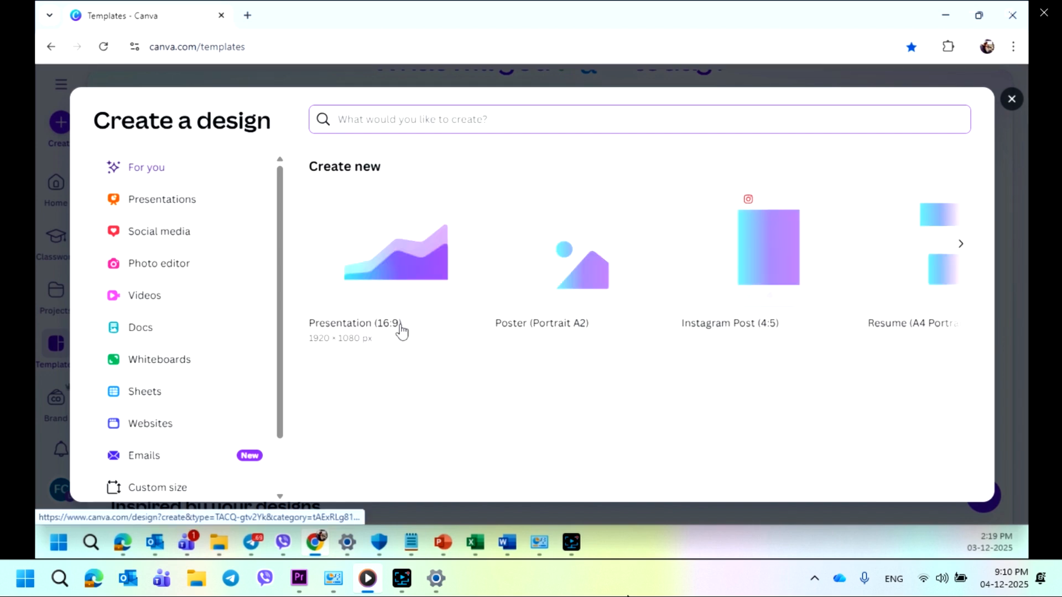
pyautogui.click(1012, 100)
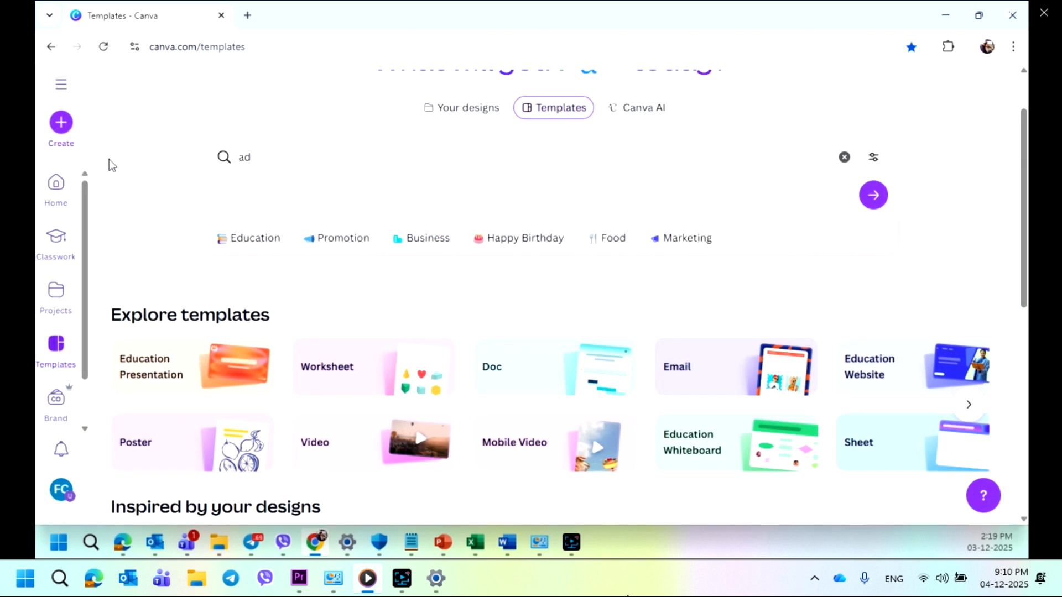
# Search the new design types for "ad" and create a blank Facebook Ad design.
pyautogui.click(62, 122)
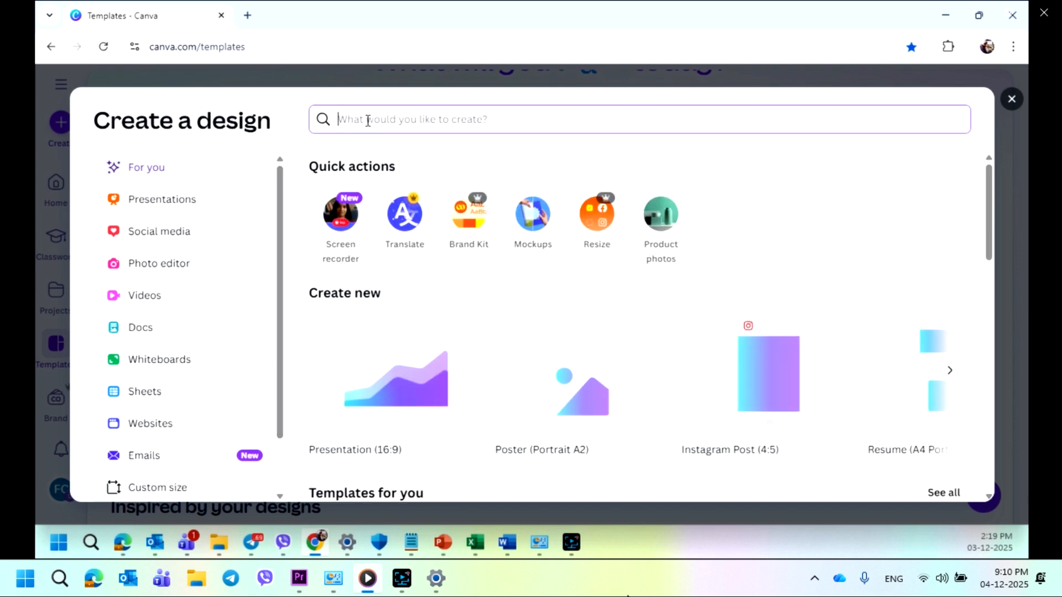
pyautogui.write('ad')
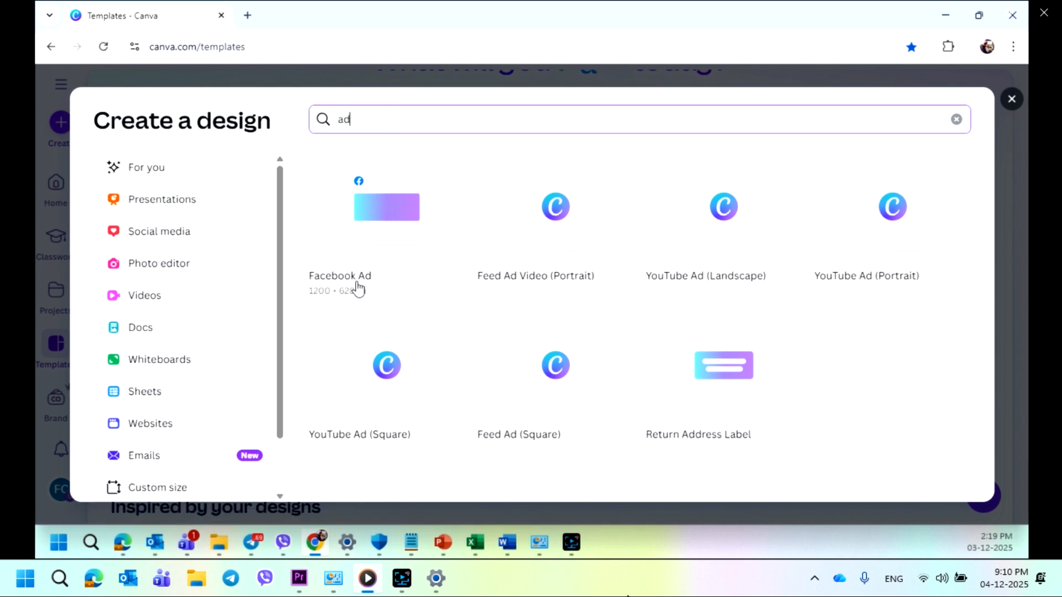
pyautogui.click(386, 231)
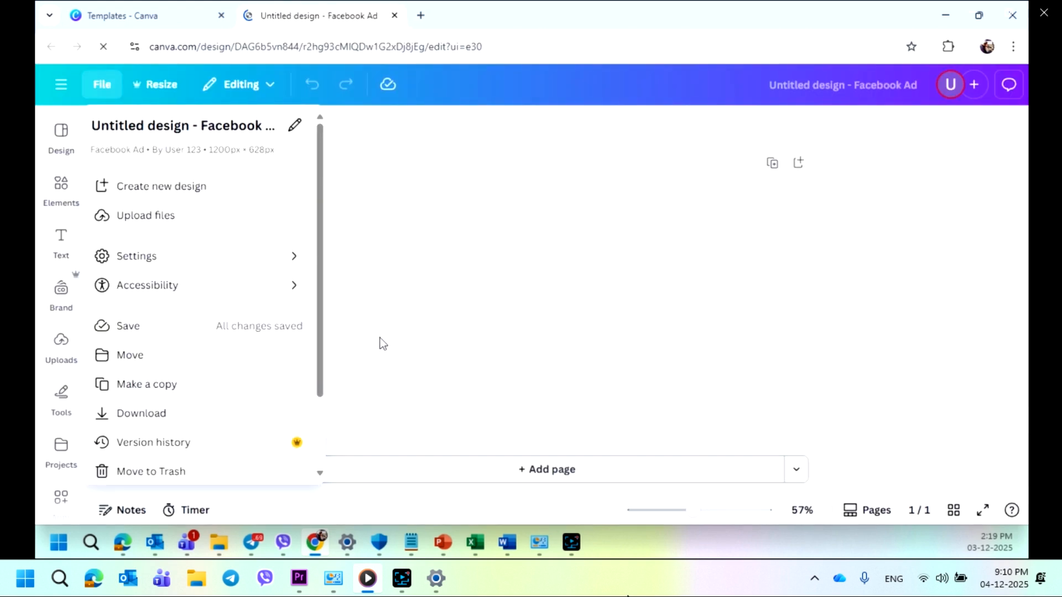
# Rename the Facebook Ad design as "Background remover" and return to its blank page.
pyautogui.click(453, 324)
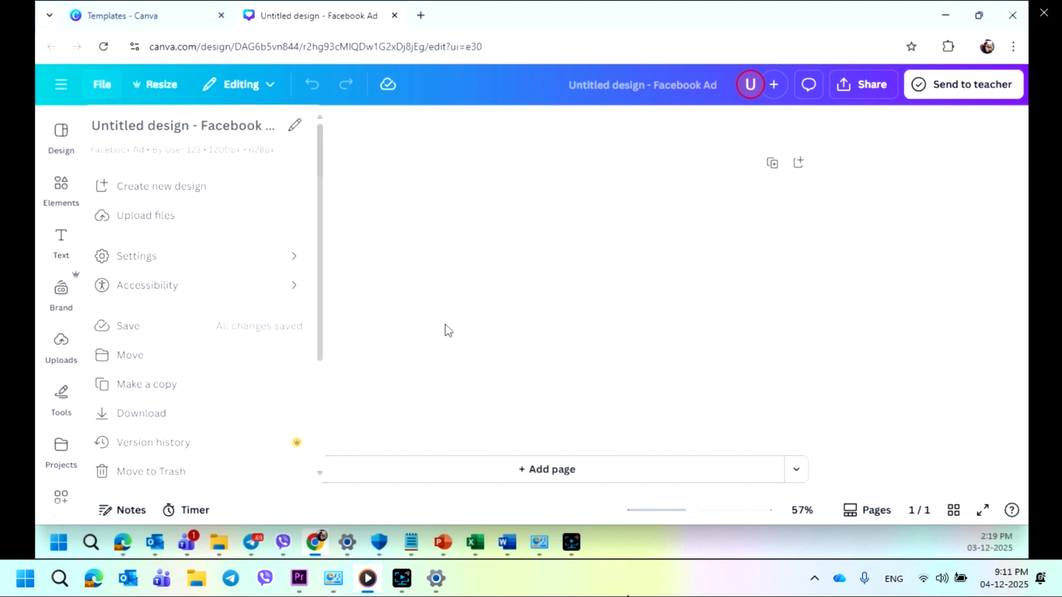
pyautogui.click(109, 90)
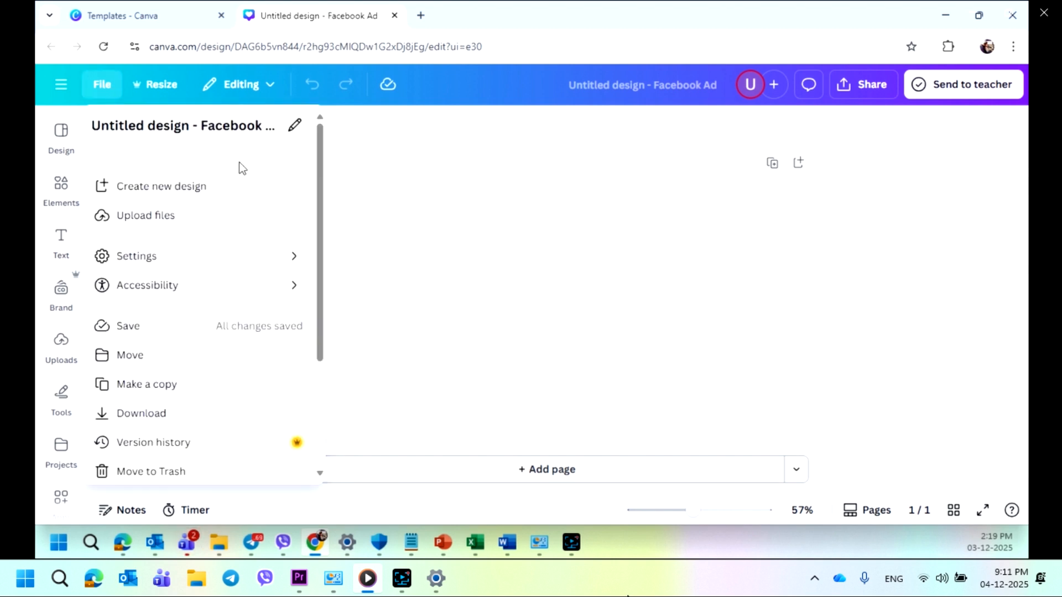
pyautogui.click(294, 131)
pyautogui.press('BackSpace')
pyautogui.click(293, 130)
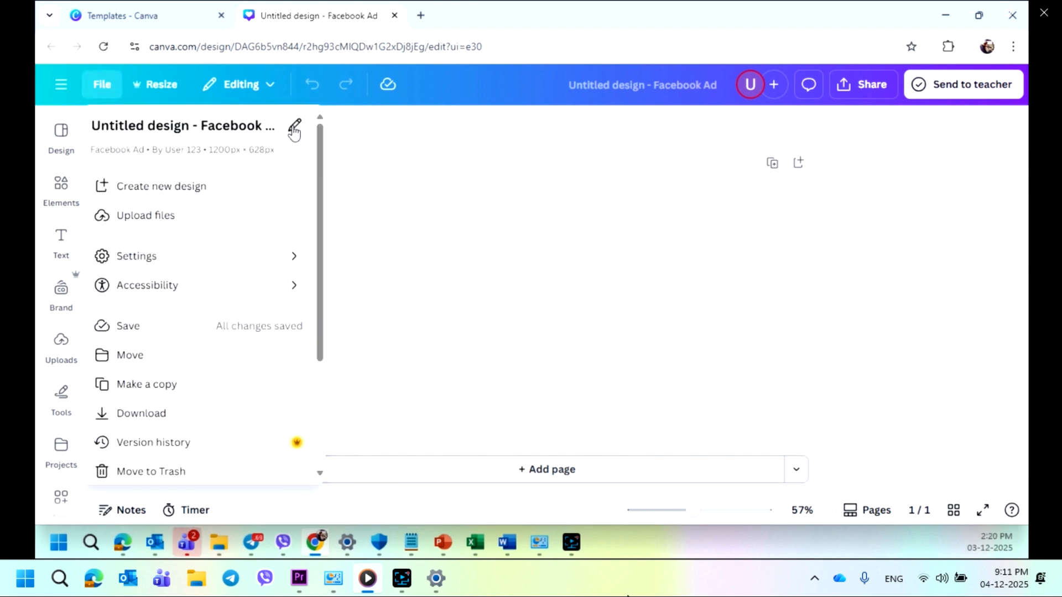
pyautogui.click(294, 129)
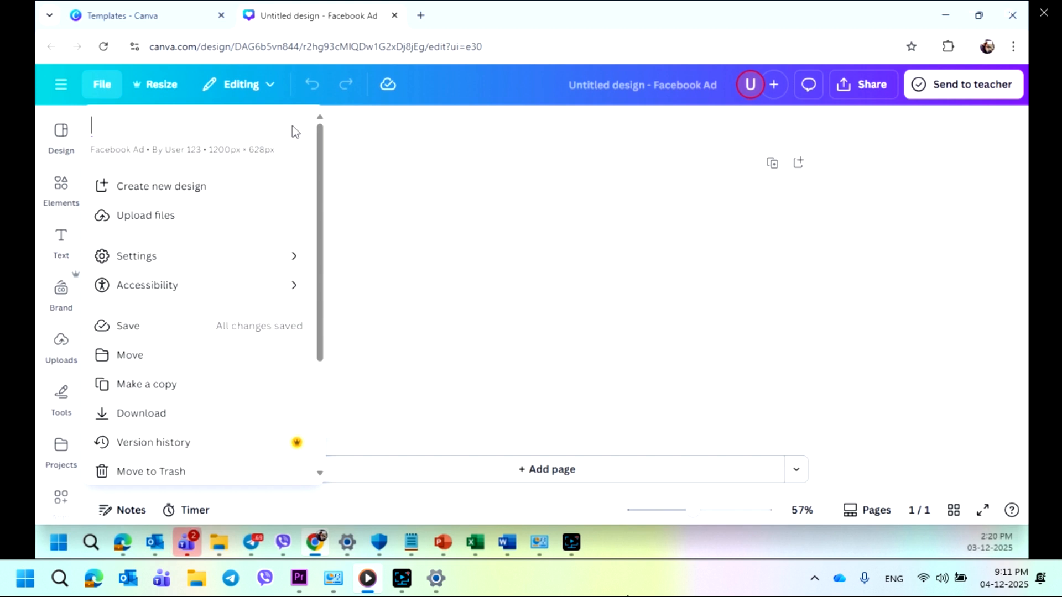
pyautogui.write('Background')
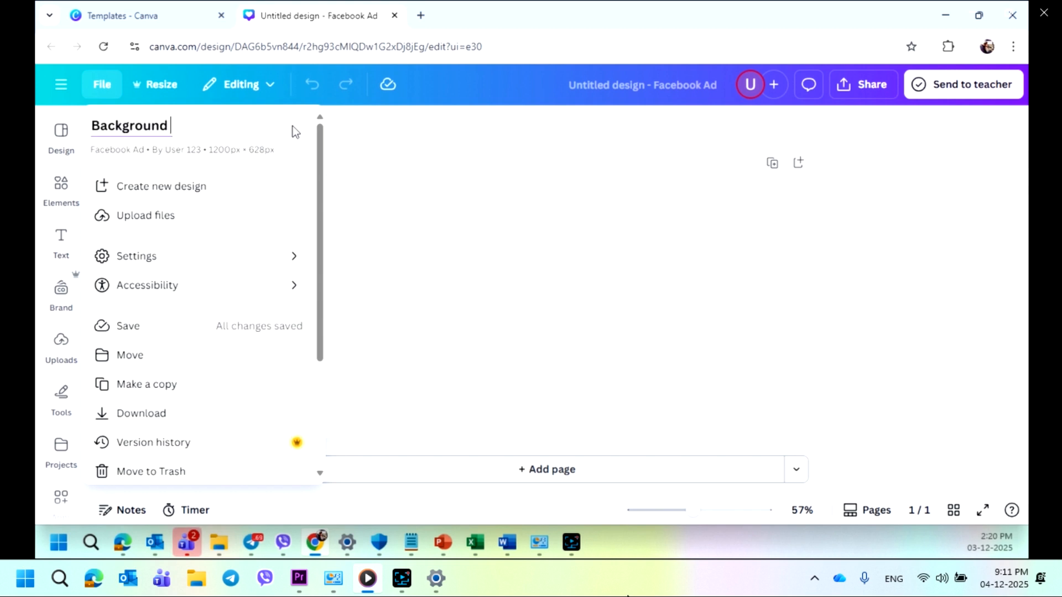
pyautogui.press('BackSpace')
pyautogui.press('BackSpace')
pyautogui.write('emover')
pyautogui.press('Return')
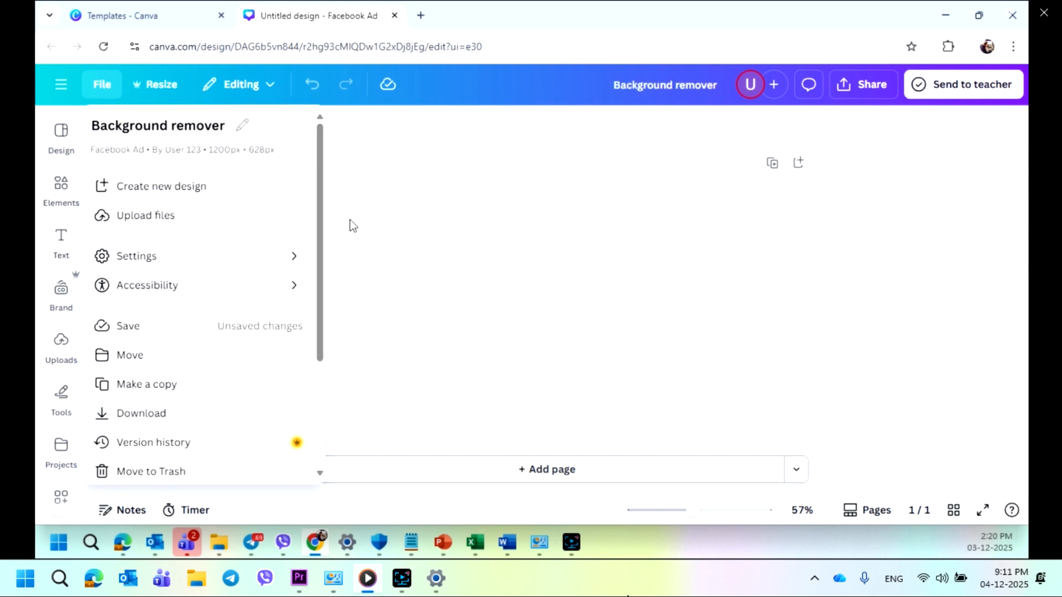
pyautogui.click(348, 224)
pyautogui.click(373, 250)
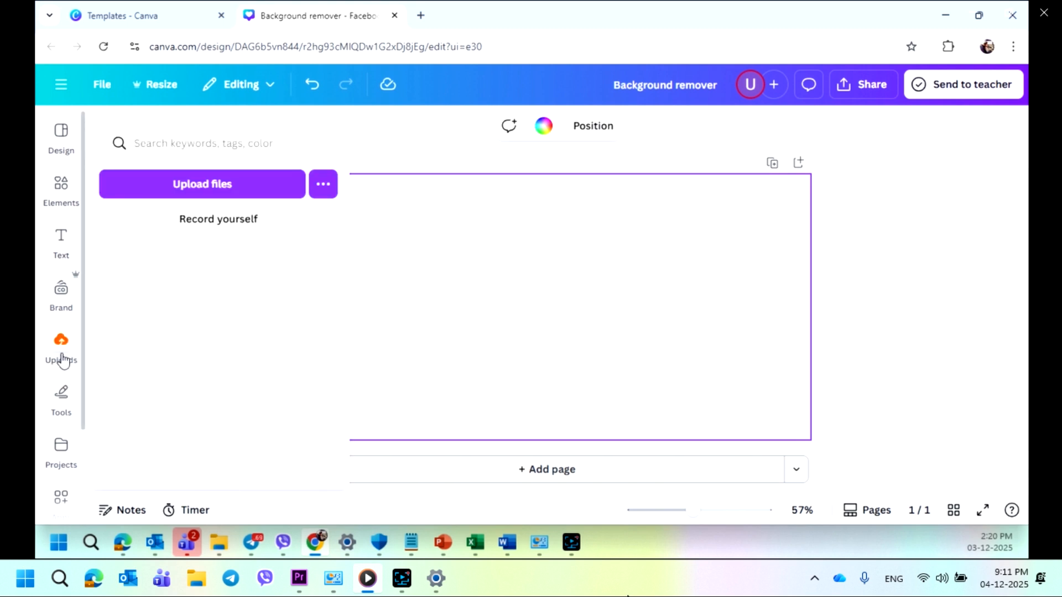
# Upload the image 3.jpg from the Documents folder to the design's uploads.
pyautogui.click(62, 349)
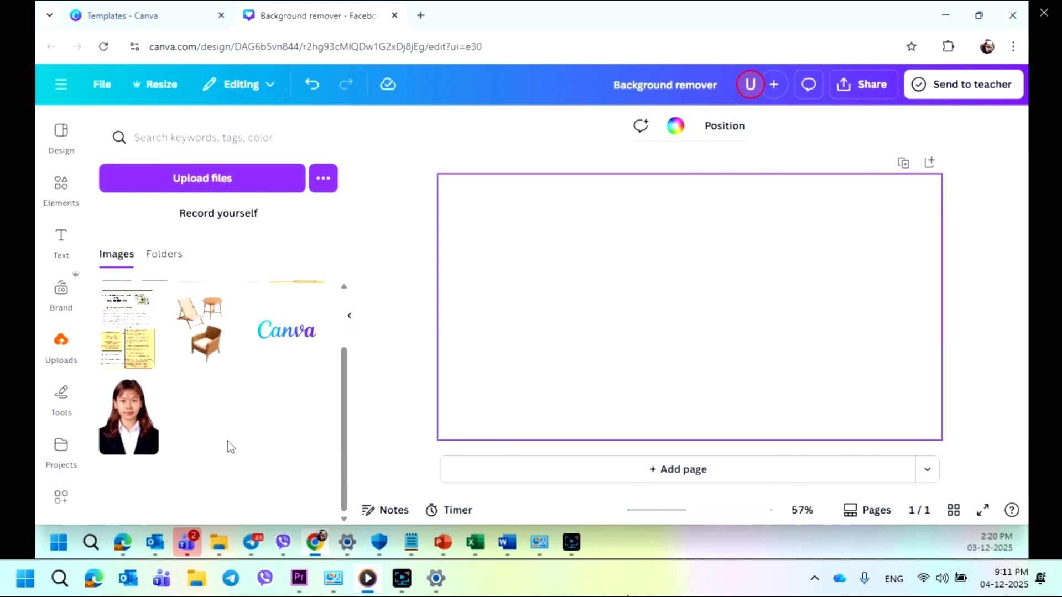
pyautogui.click(241, 185)
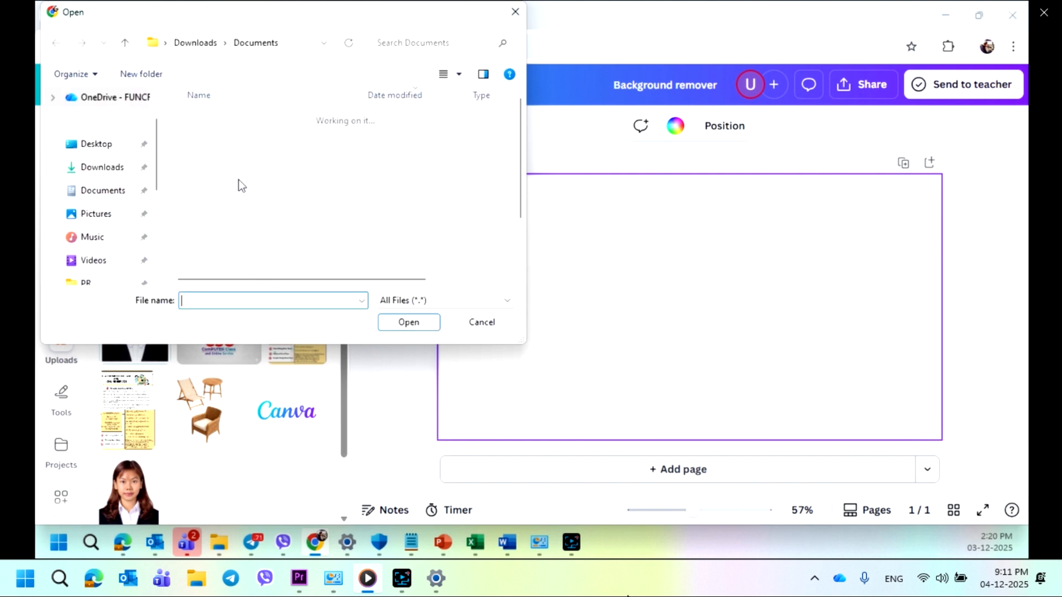
pyautogui.click(101, 176)
pyautogui.click(112, 199)
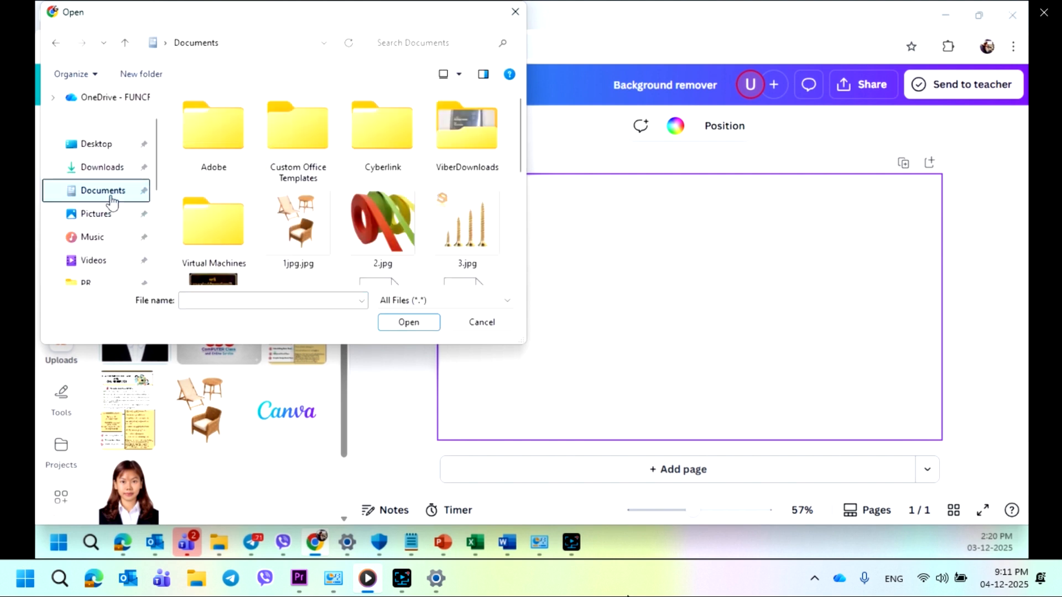
pyautogui.scroll(-3, 391, 215)
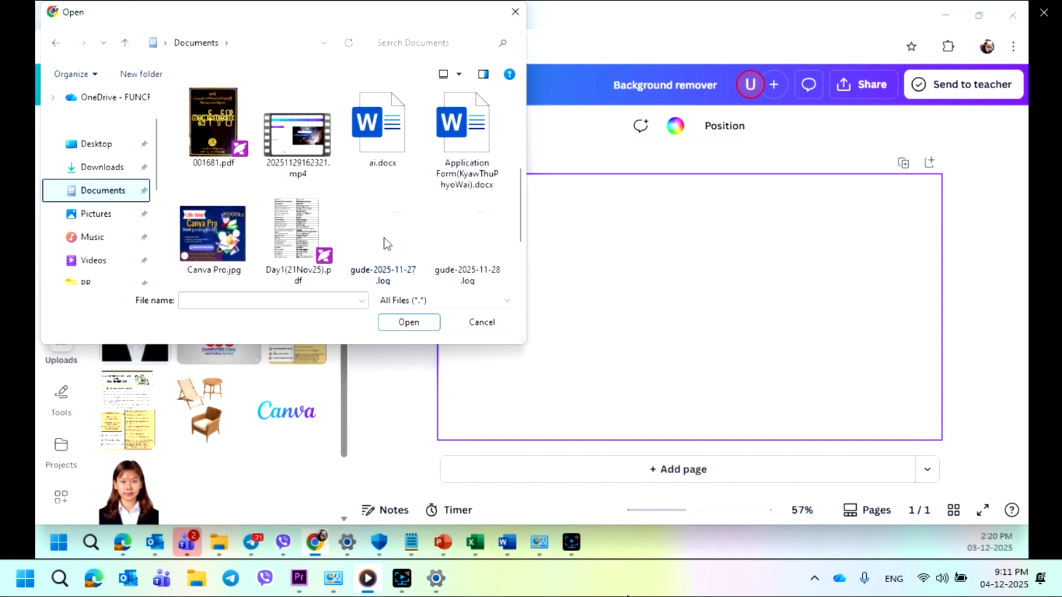
pyautogui.scroll(3, 384, 238)
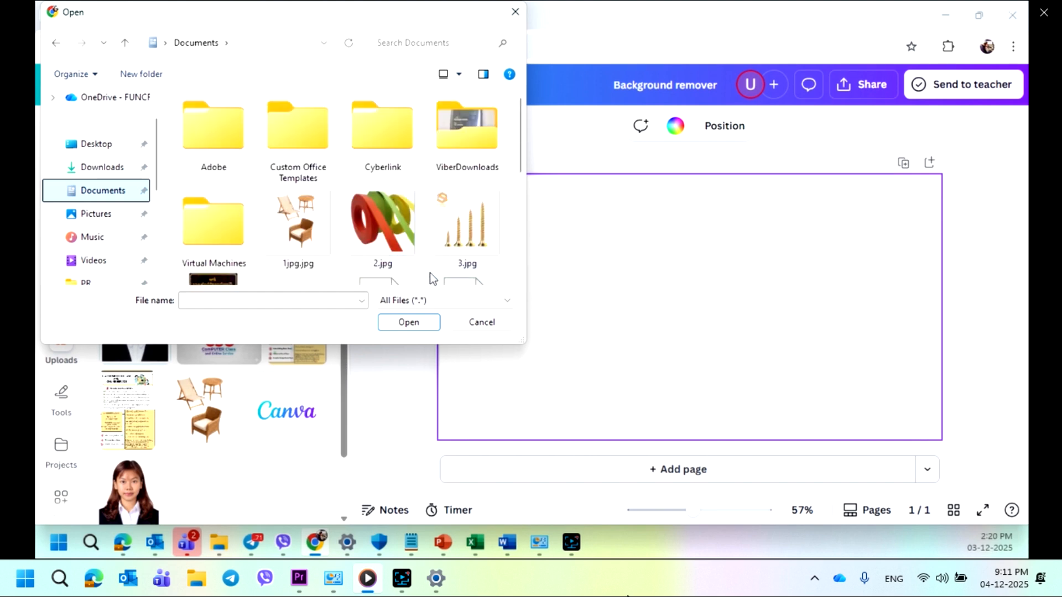
pyautogui.click(457, 247)
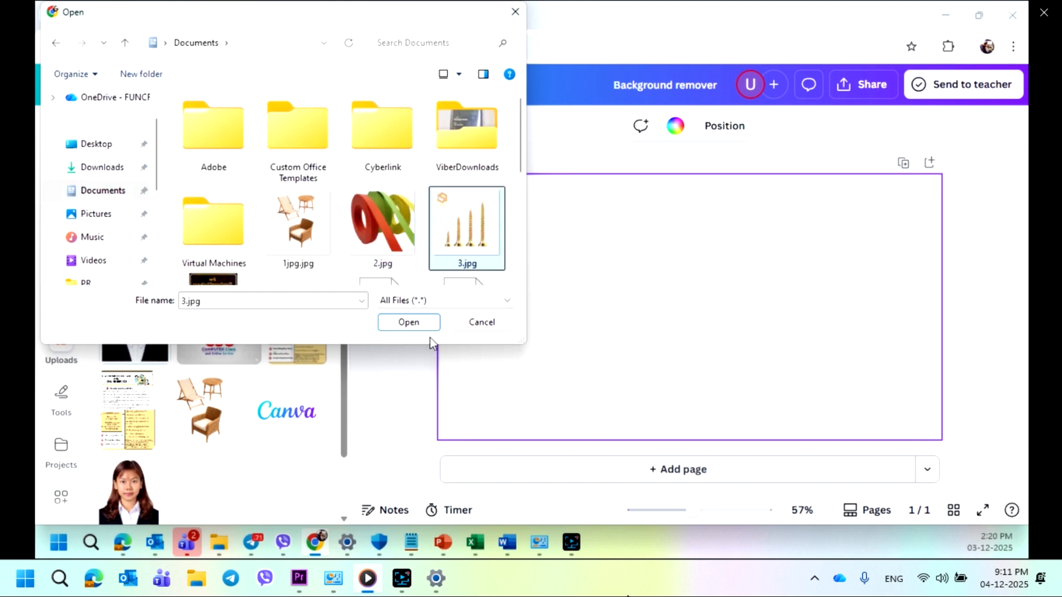
pyautogui.click(420, 325)
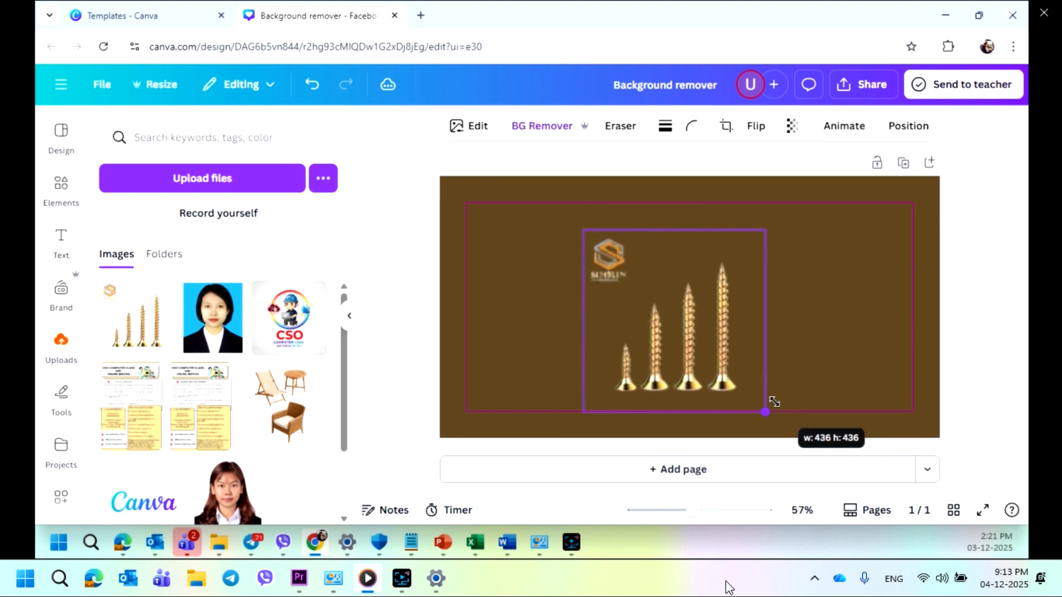
pyautogui.moveTo(394, 512)
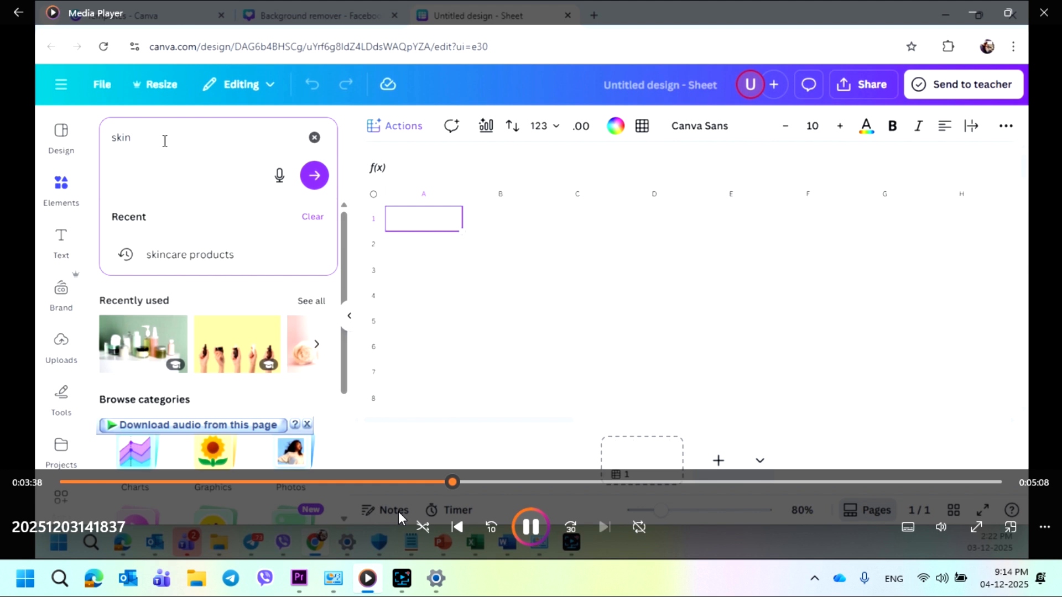
pyautogui.press('Right')
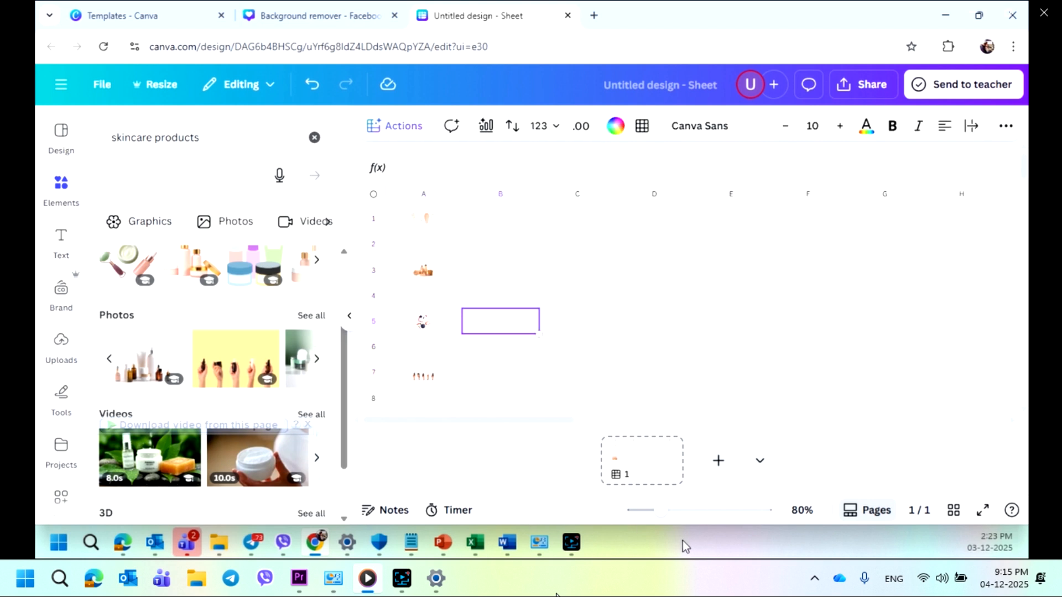
# Preview the skincare image in cell A1 with the sheet zoomed out to 70%, leaving it uncropped.
pyautogui.moveTo(663, 512); pyautogui.dragTo(654, 545)
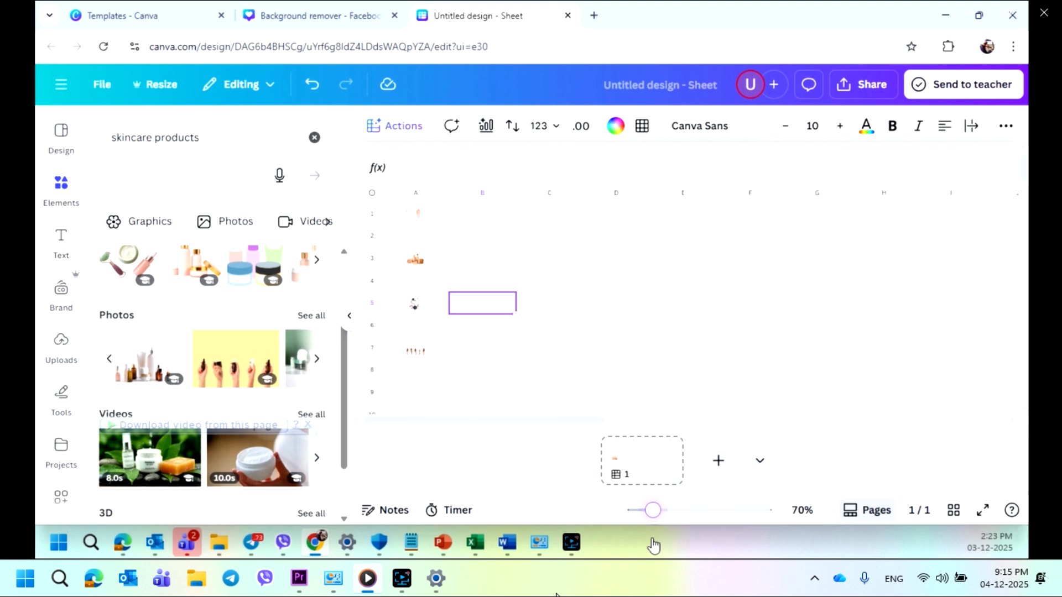
pyautogui.doubleClick(418, 214)
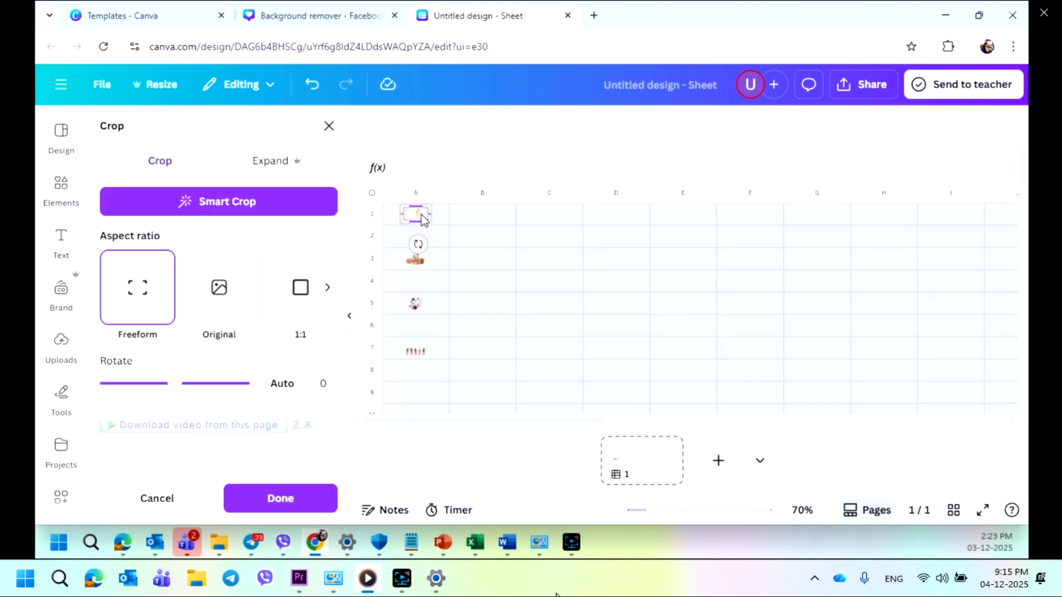
pyautogui.click(463, 328)
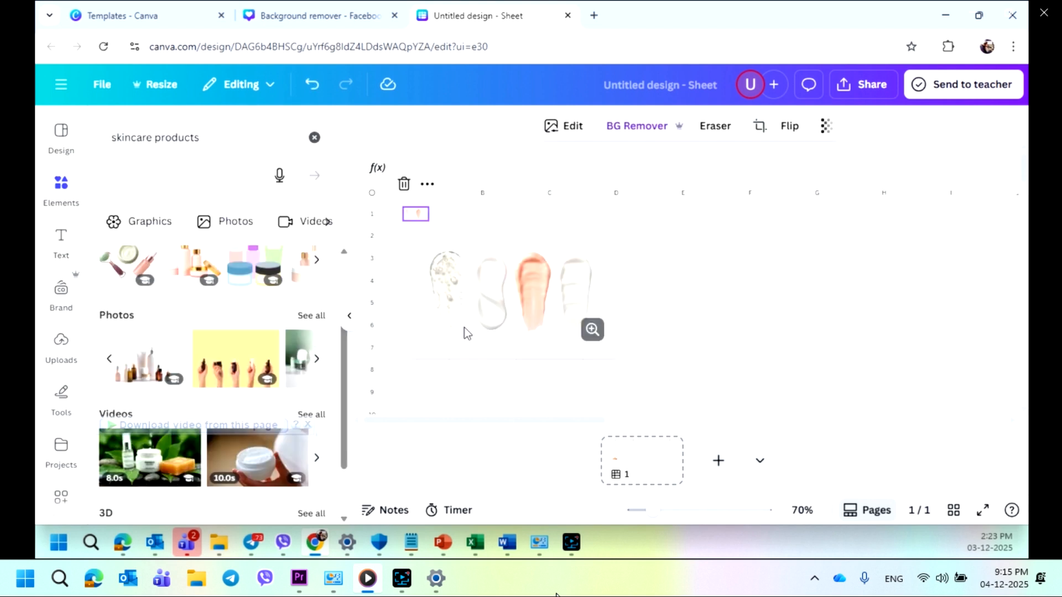
pyautogui.click(653, 311)
# Search the additional page types for "ad" and add a Facebook Ad page after the sheet.
pyautogui.click(757, 466)
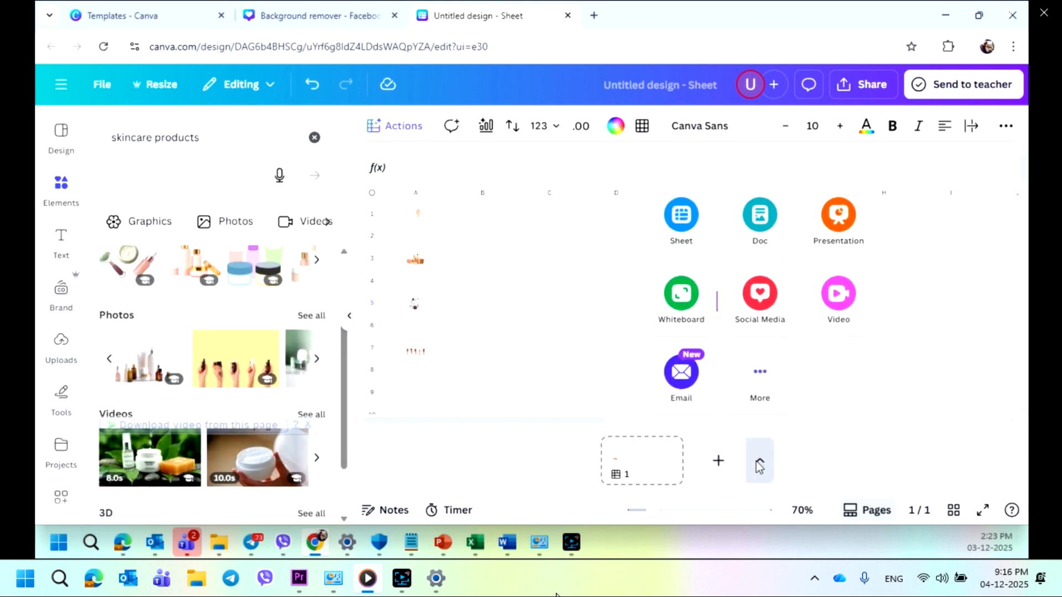
pyautogui.click(758, 387)
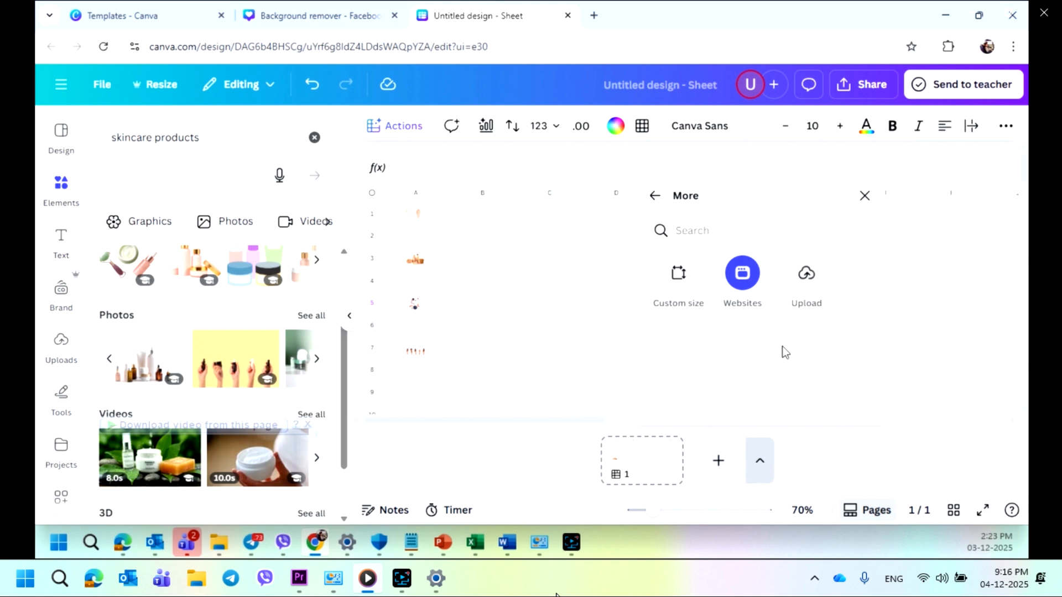
pyautogui.click(653, 196)
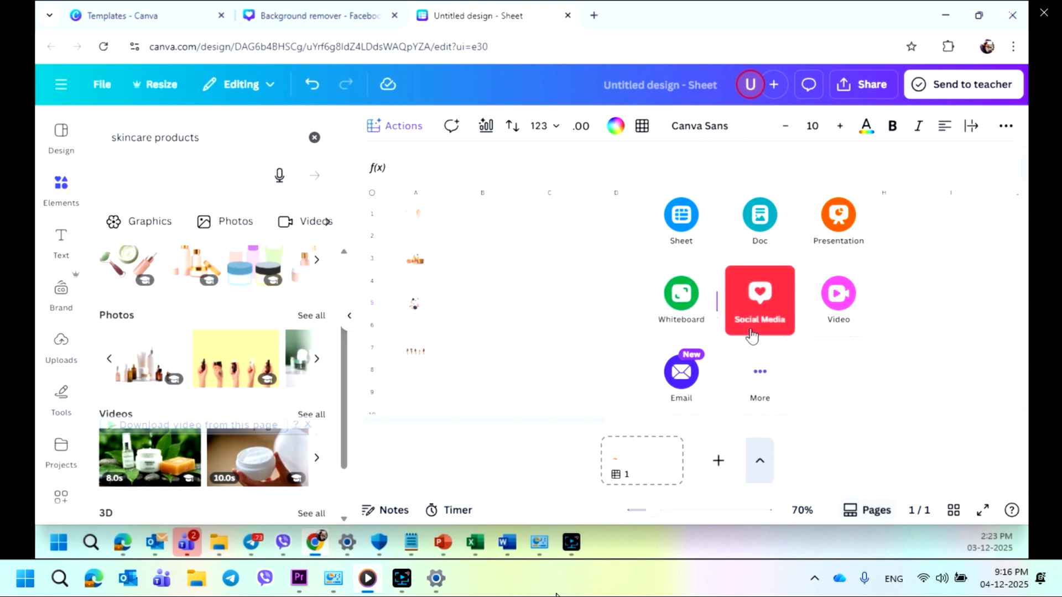
pyautogui.click(760, 376)
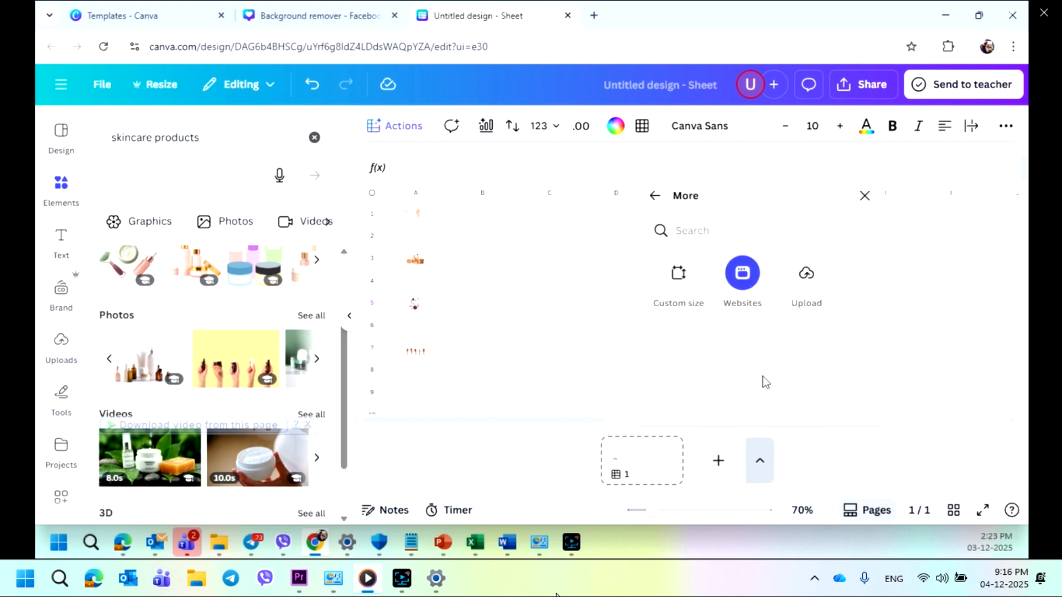
pyautogui.write('ad')
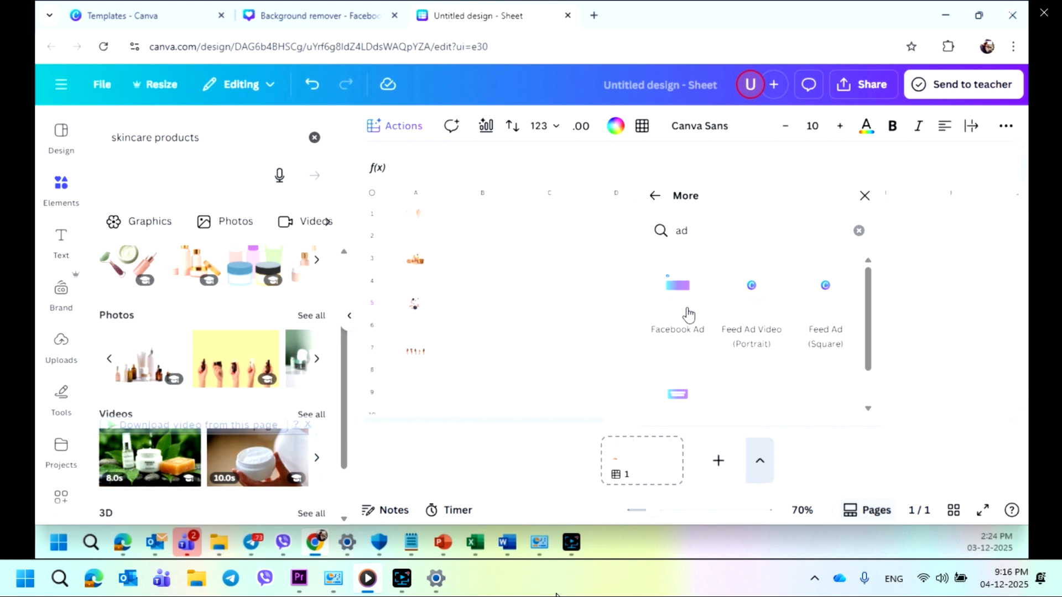
pyautogui.click(688, 312)
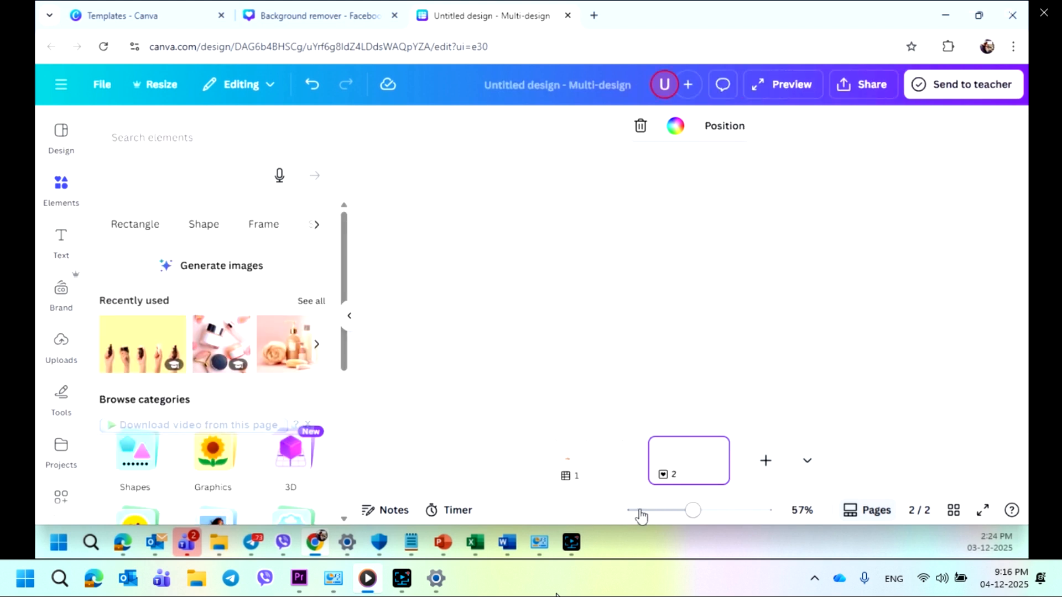
# Copy the cream swatches image from cell A1 of the sheet.
pyautogui.click(619, 474)
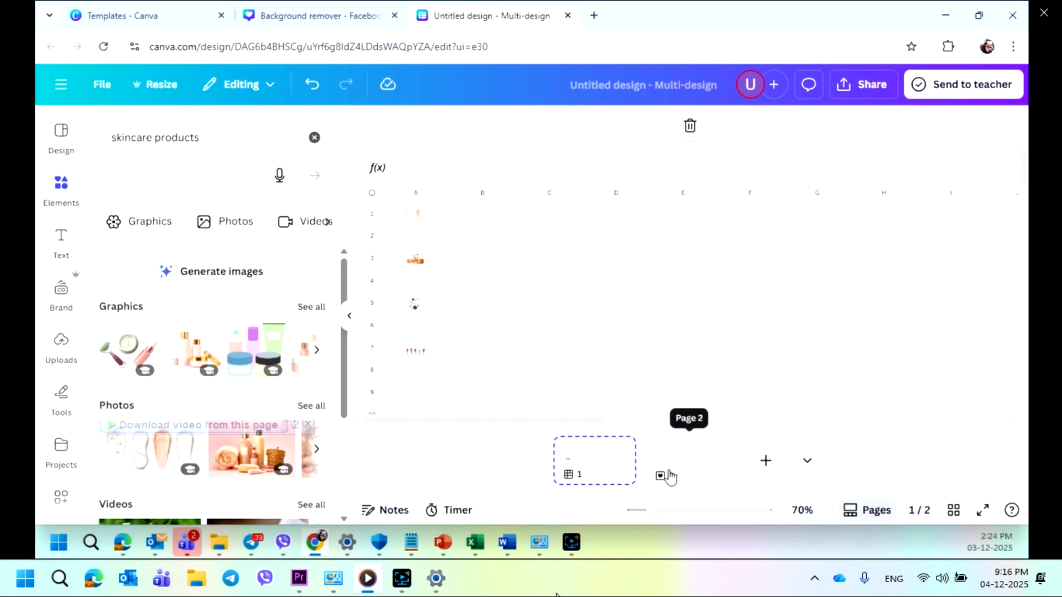
pyautogui.click(415, 216)
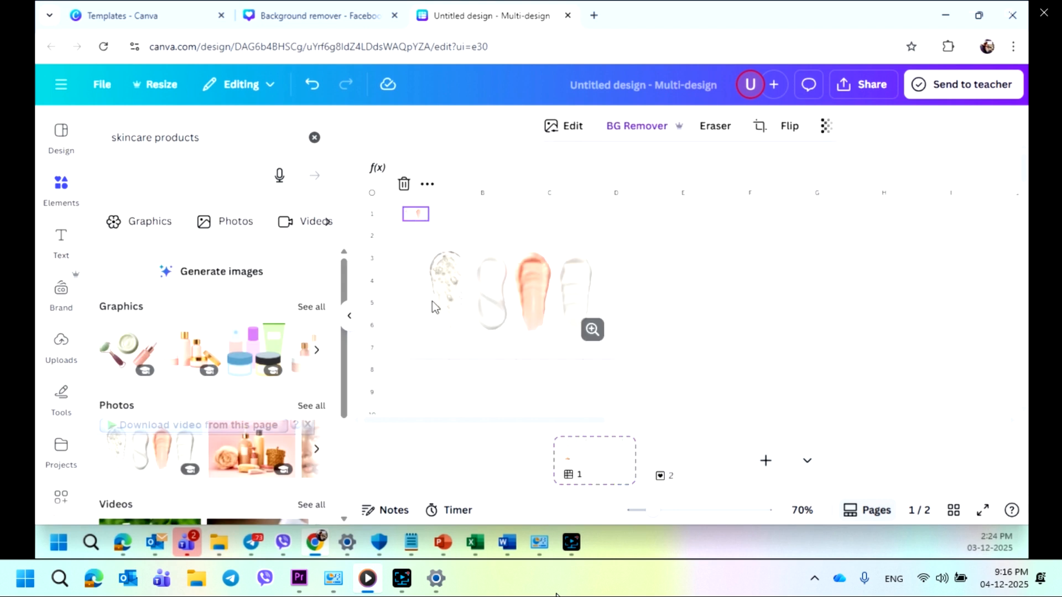
pyautogui.rightClick(419, 215)
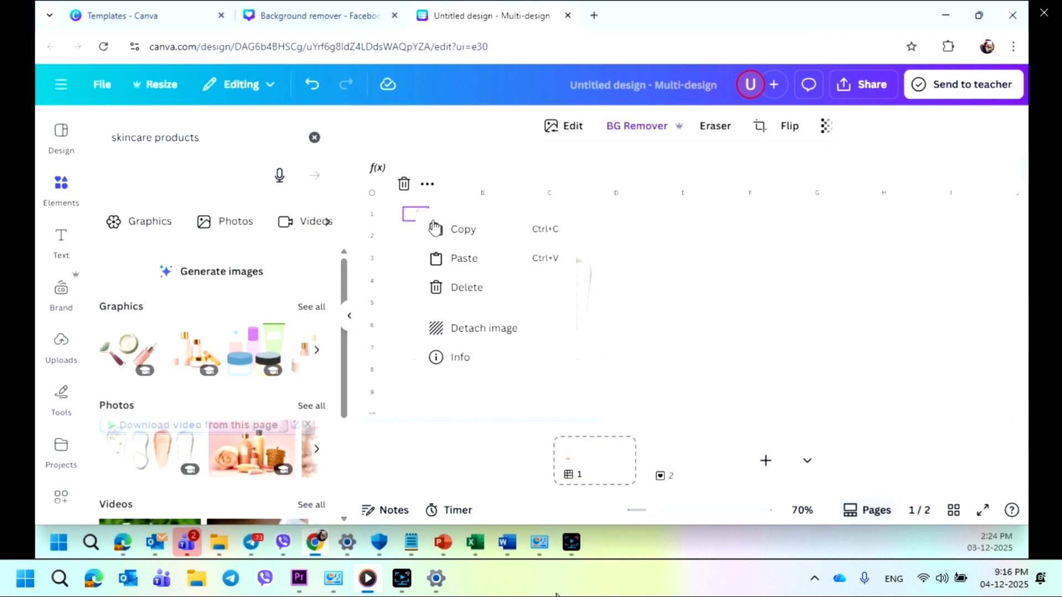
pyautogui.click(464, 233)
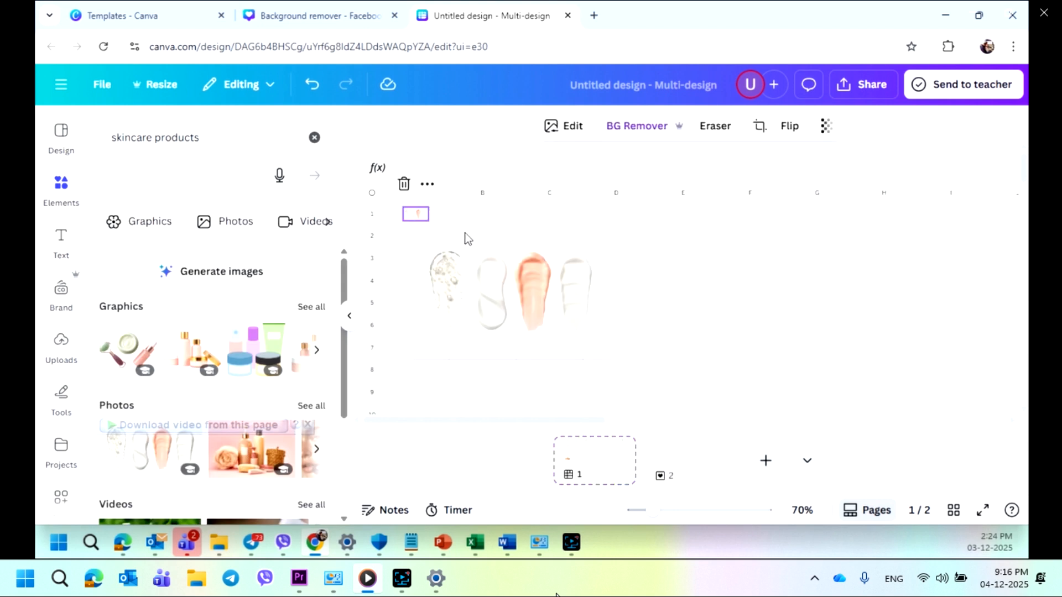
# Paste the copied swatches image onto the blank Facebook Ad page and set the page's background color to black.
pyautogui.click(671, 470)
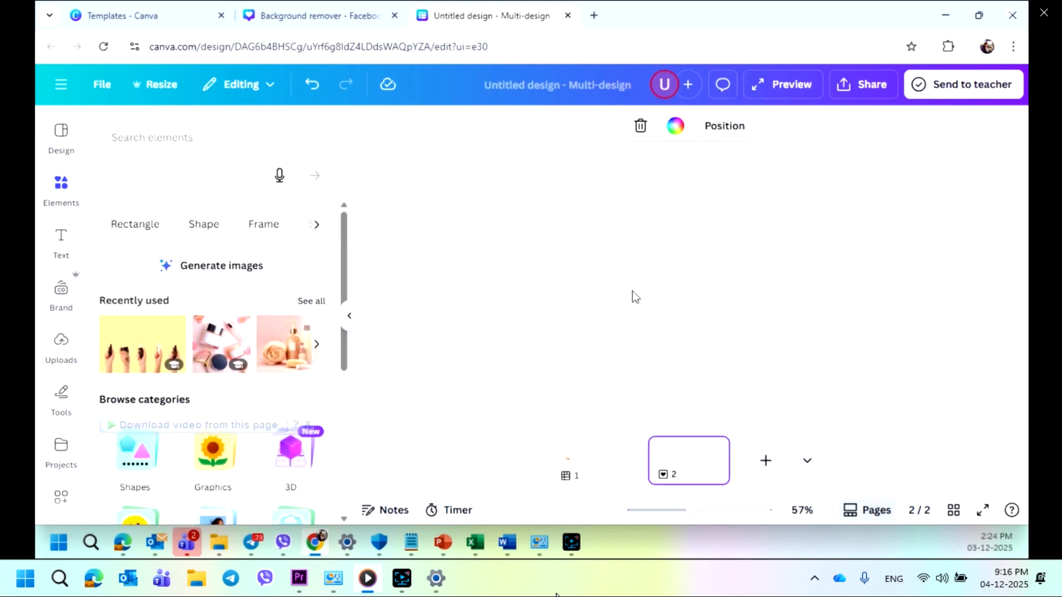
pyautogui.rightClick(618, 255)
pyautogui.click(589, 277)
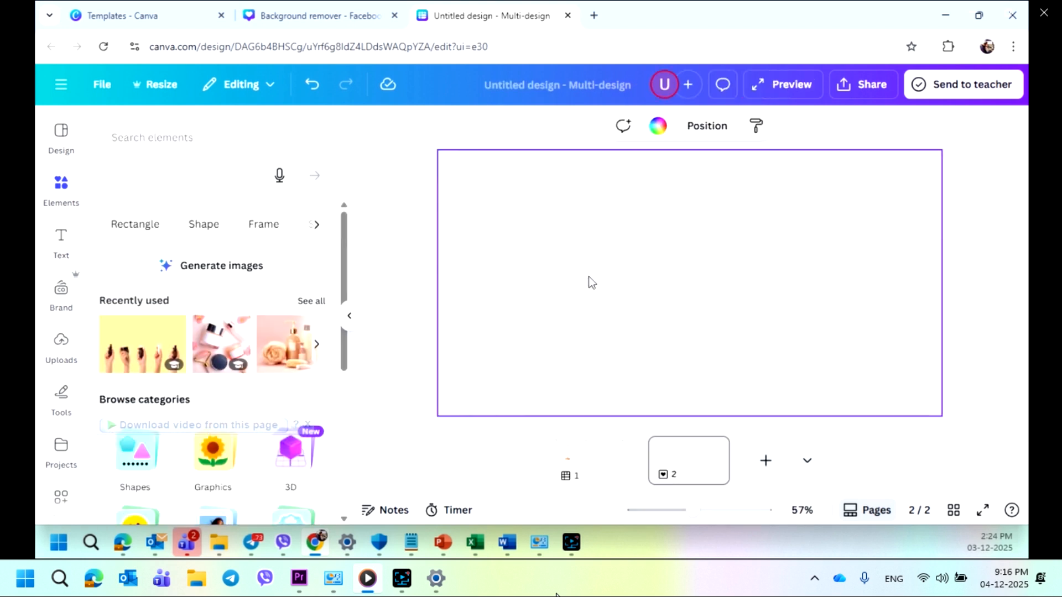
pyautogui.rightClick(607, 245)
pyautogui.click(654, 289)
pyautogui.click(897, 388)
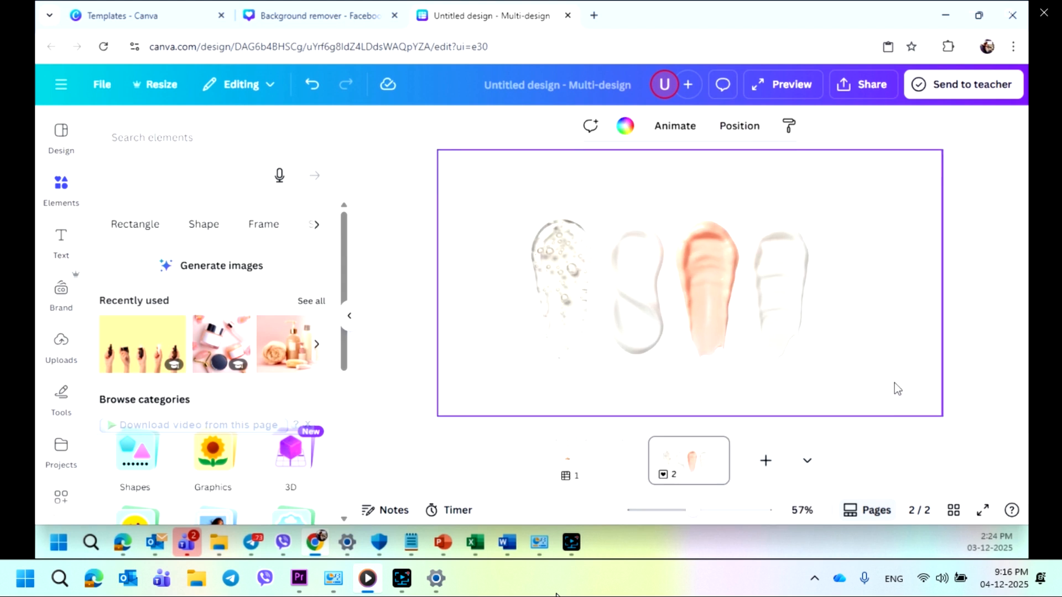
pyautogui.click(624, 126)
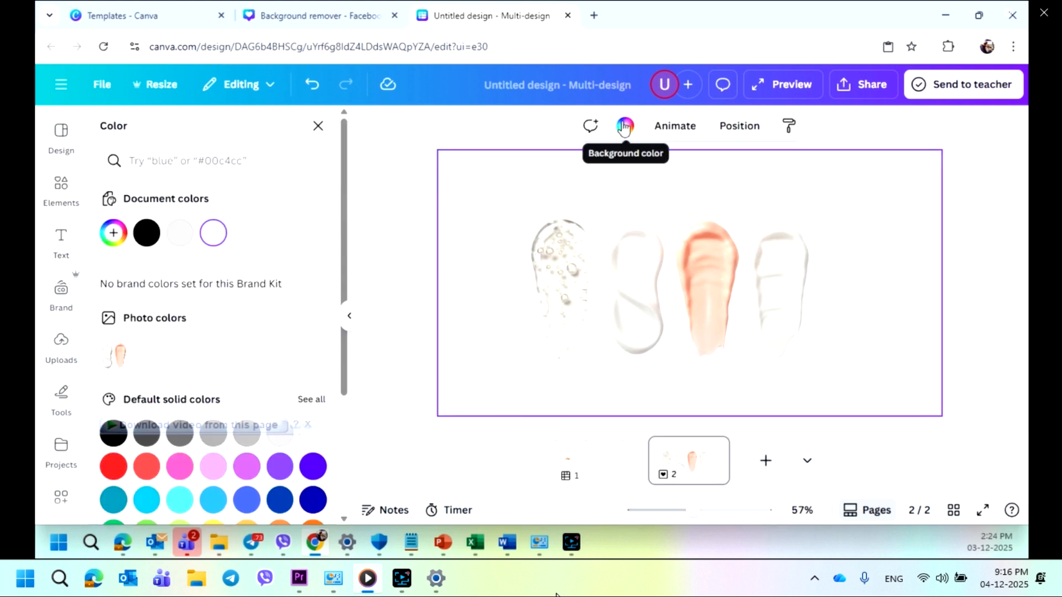
pyautogui.click(147, 233)
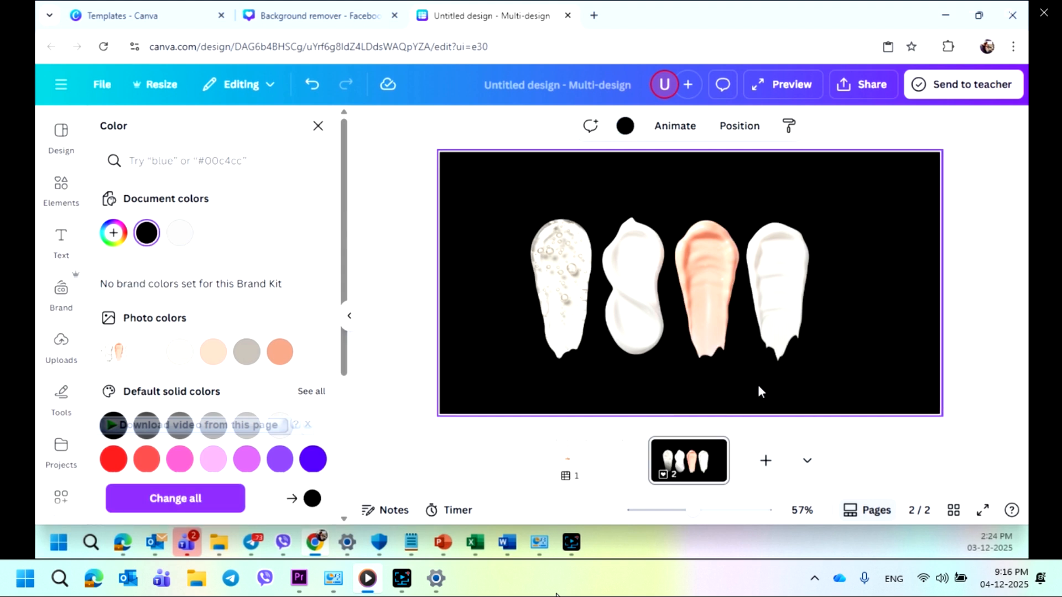
# Add a third page by uploading unnamed.jpg from the Documents folder.
pyautogui.click(806, 479)
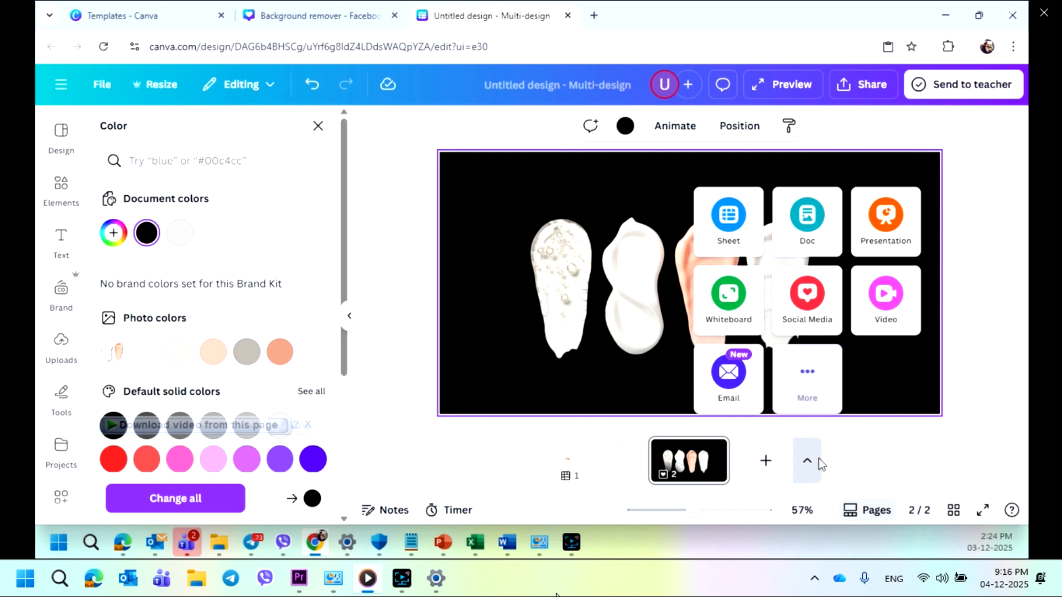
pyautogui.click(812, 394)
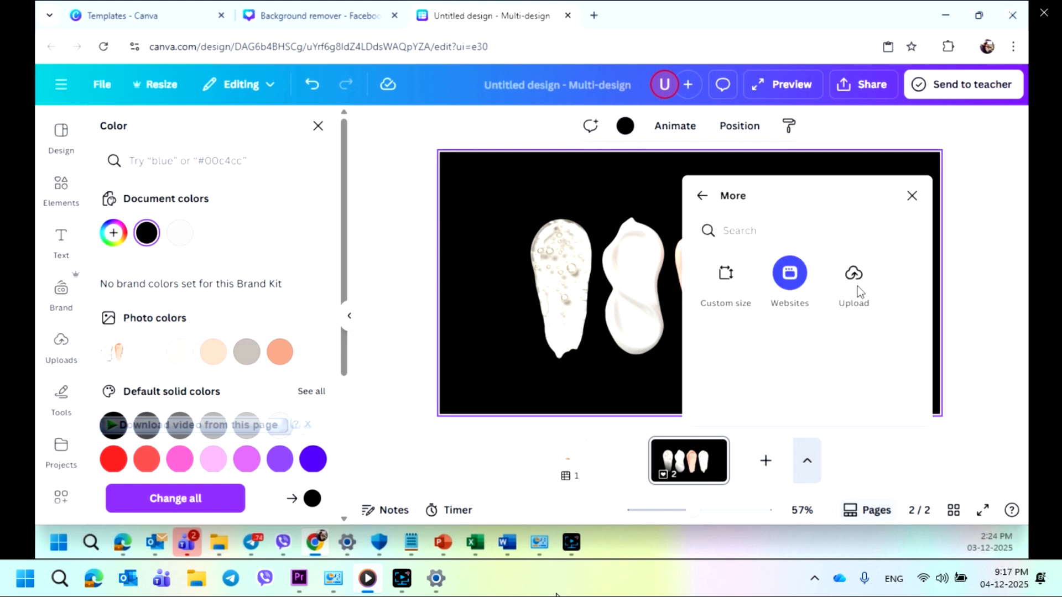
pyautogui.click(857, 287)
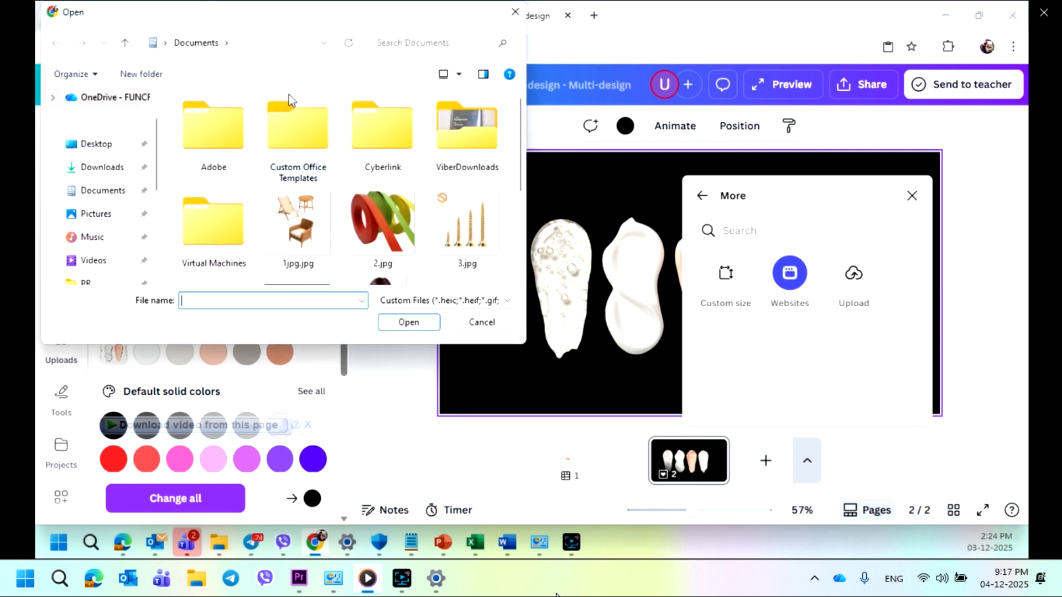
pyautogui.scroll(-1, 318, 158)
pyautogui.scroll(-1, 318, 158)
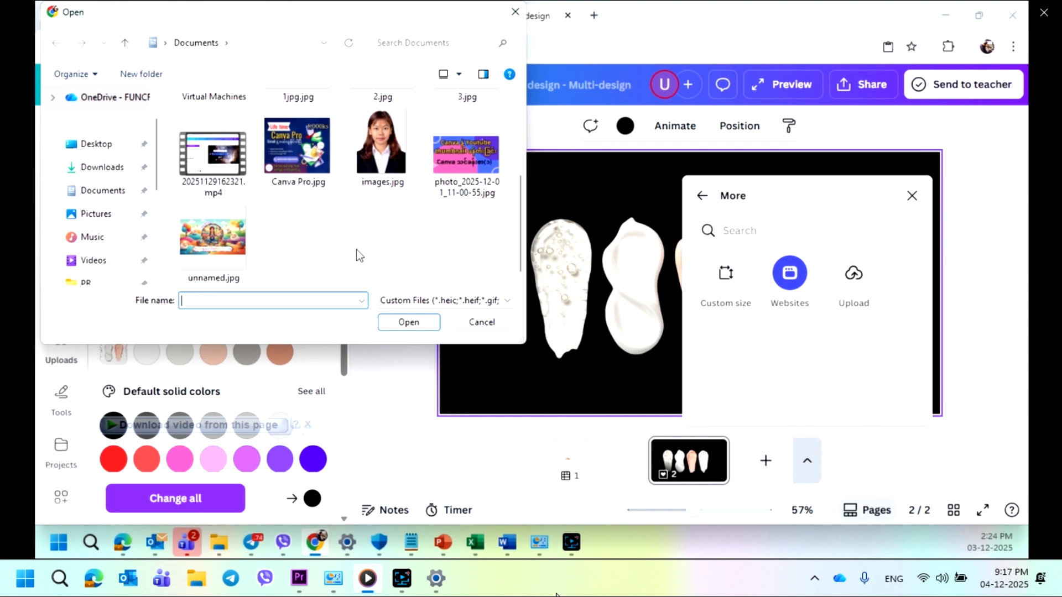
pyautogui.click(232, 257)
pyautogui.click(401, 325)
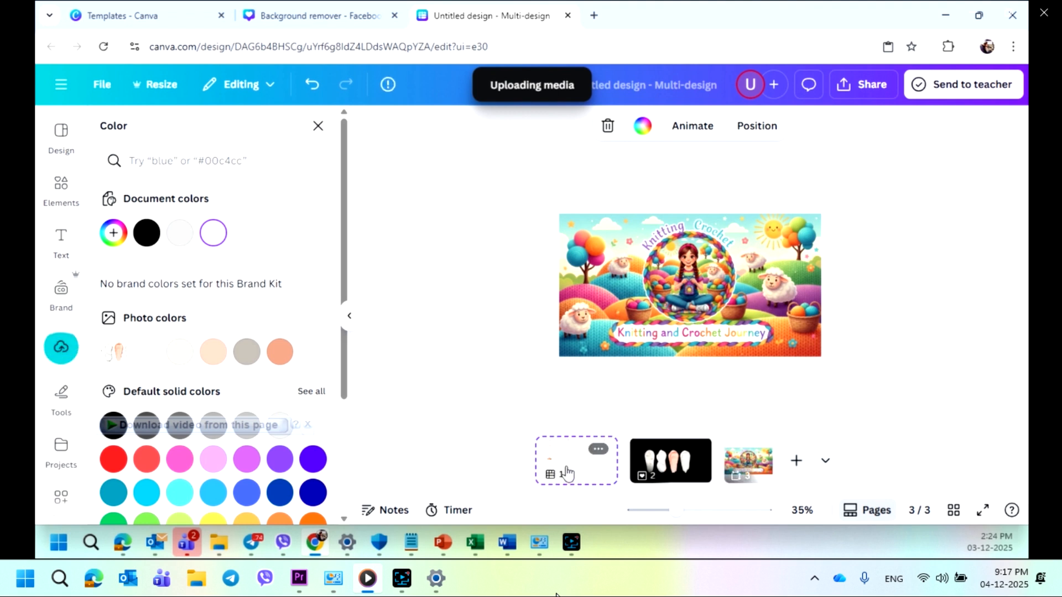
# Copy the jars and face roller image from sheet cell A5 and paste it onto page 3.
pyautogui.click(572, 473)
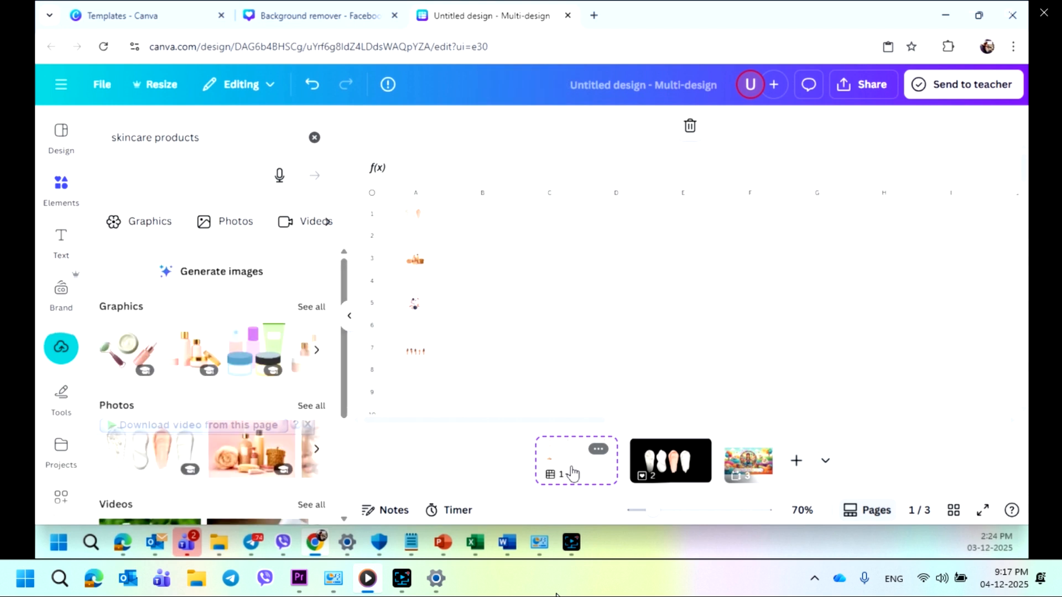
pyautogui.click(417, 306)
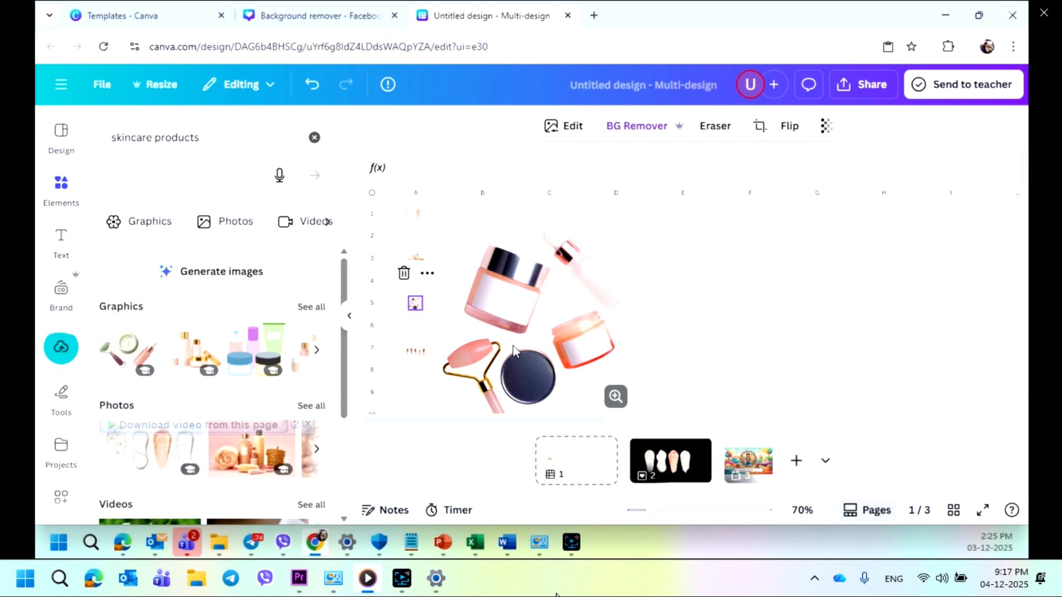
pyautogui.rightClick(411, 306)
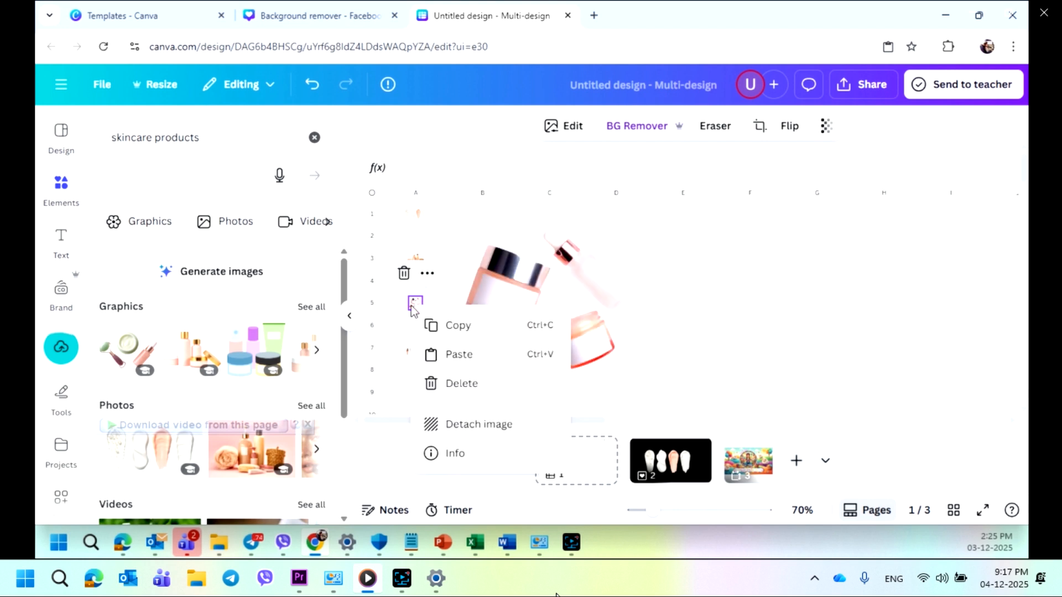
pyautogui.click(447, 326)
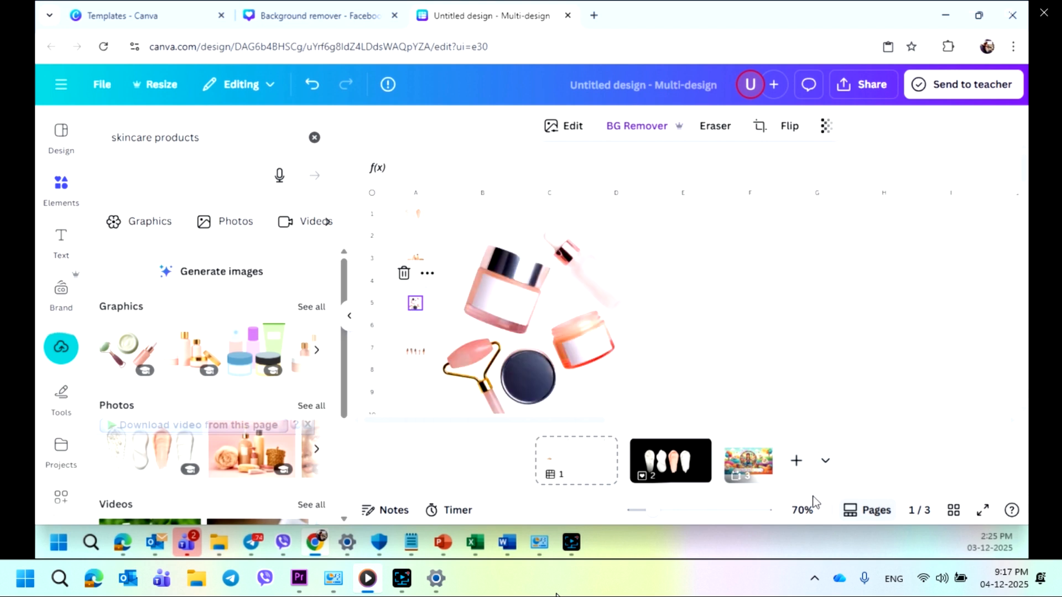
pyautogui.click(756, 470)
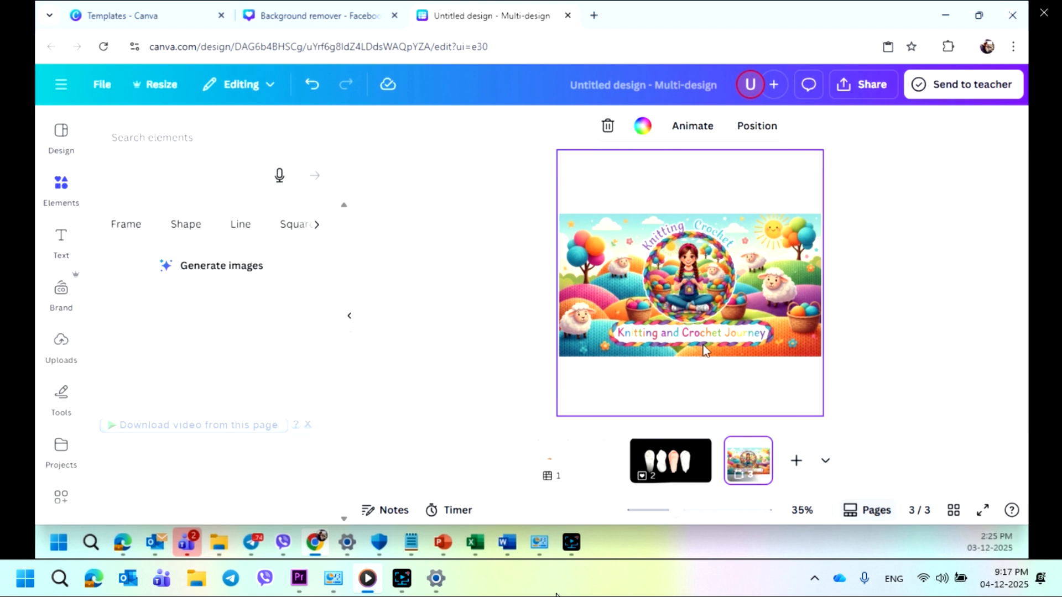
pyautogui.rightClick(615, 270)
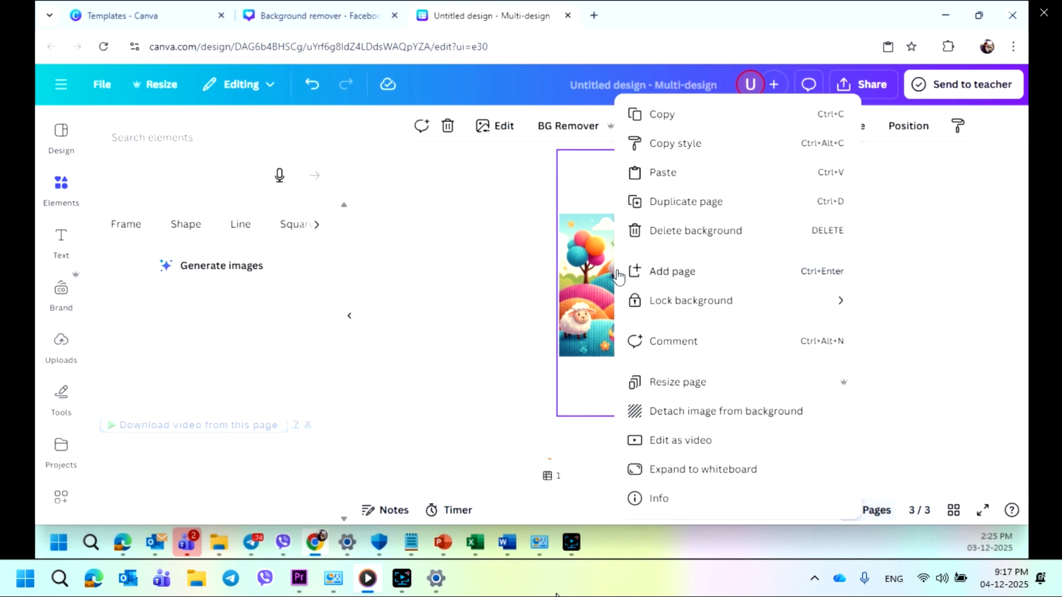
pyautogui.click(673, 183)
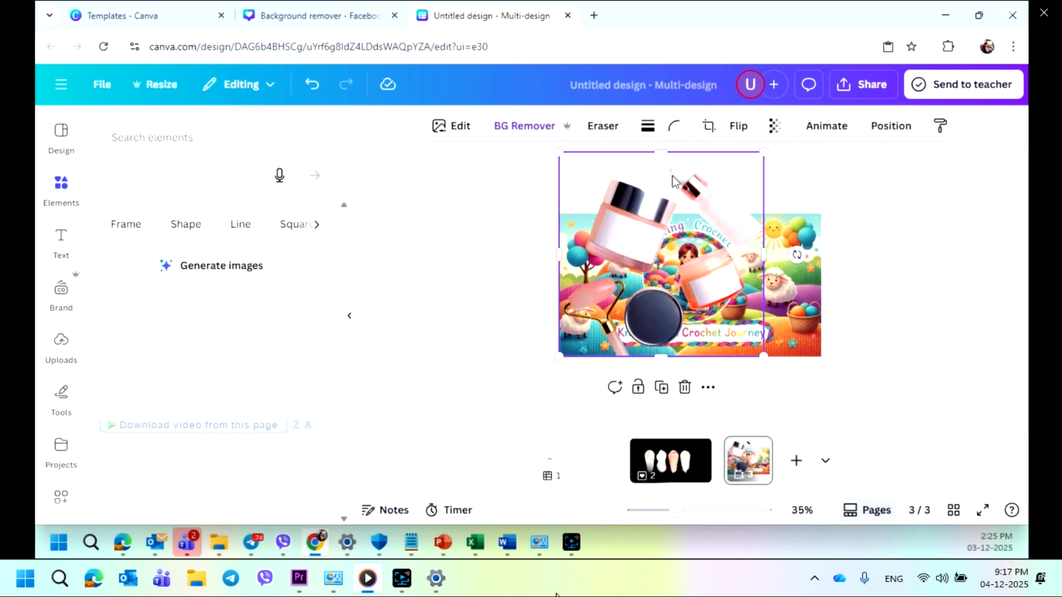
# Shrink the pasted jars image and place it in page 3's upper-left corner, above the knitting picture.
pyautogui.moveTo(641, 231); pyautogui.dragTo(699, 295)
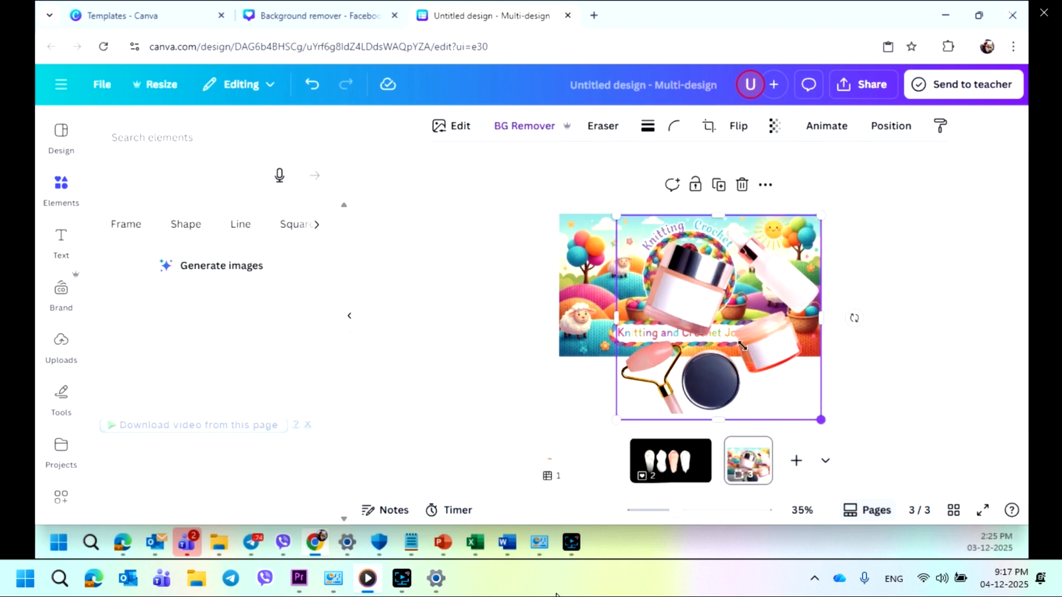
pyautogui.moveTo(742, 345); pyautogui.dragTo(716, 310)
pyautogui.moveTo(664, 260); pyautogui.dragTo(617, 238)
pyautogui.moveTo(624, 184); pyautogui.dragTo(601, 188)
pyautogui.click(690, 195)
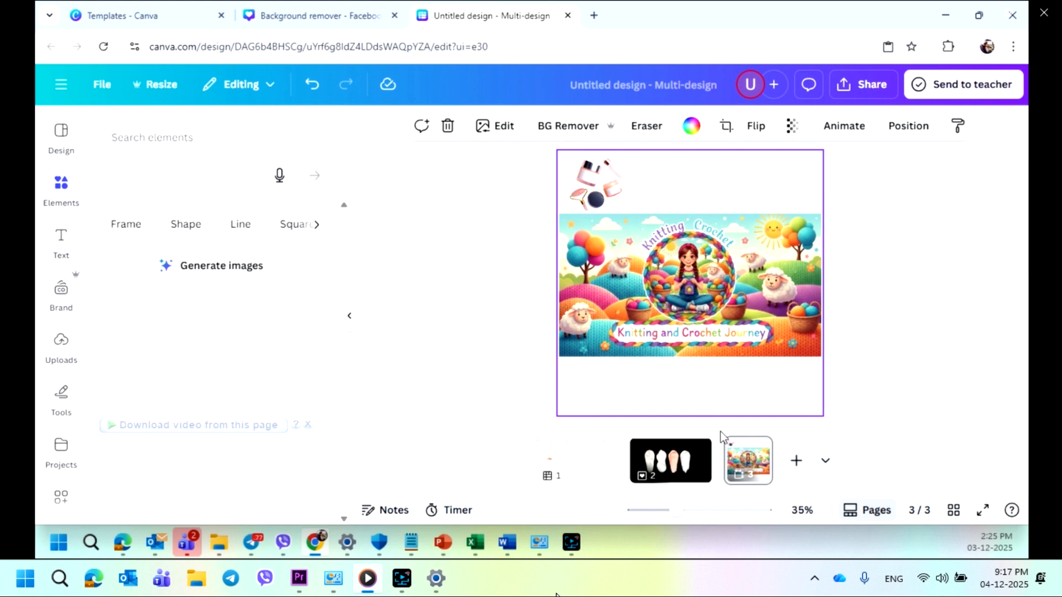
# Copy the image of hands holding bottles from sheet cell A7 and paste it onto page 3.
pyautogui.click(596, 467)
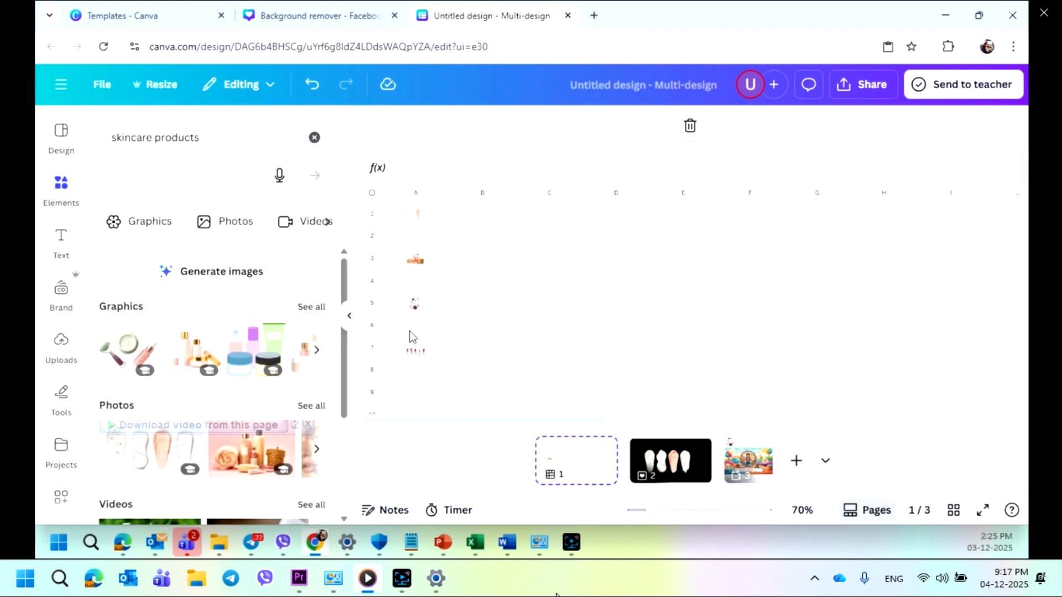
pyautogui.click(424, 361)
pyautogui.rightClick(424, 357)
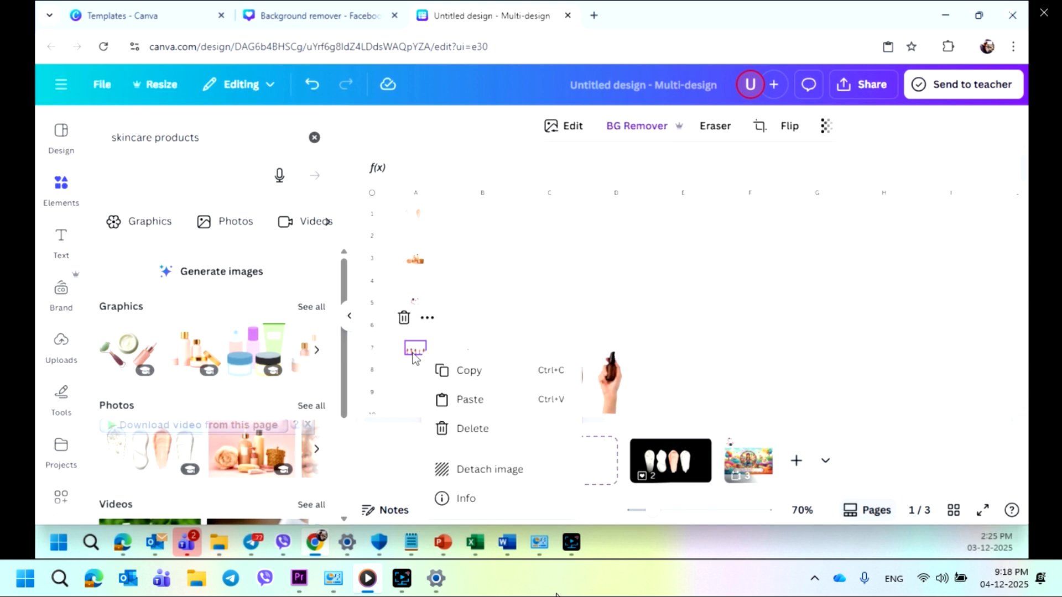
pyautogui.click(451, 370)
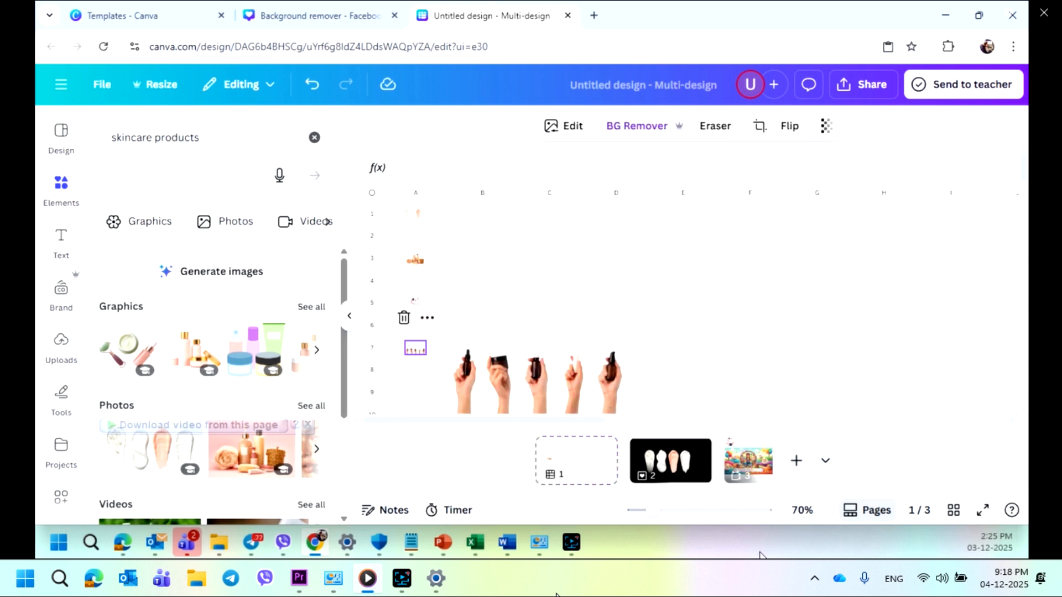
pyautogui.click(763, 473)
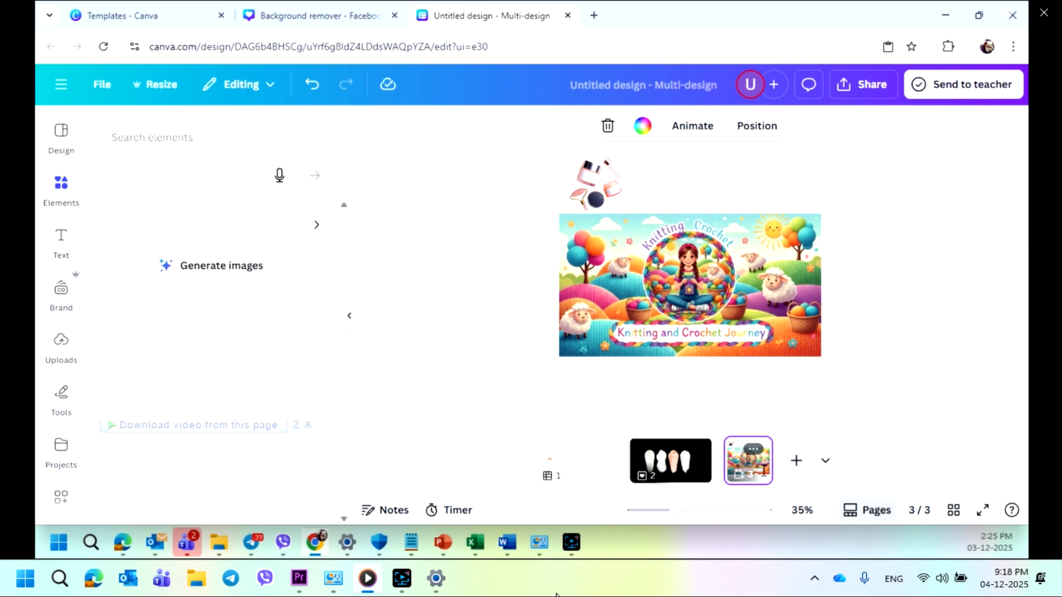
pyautogui.rightClick(702, 389)
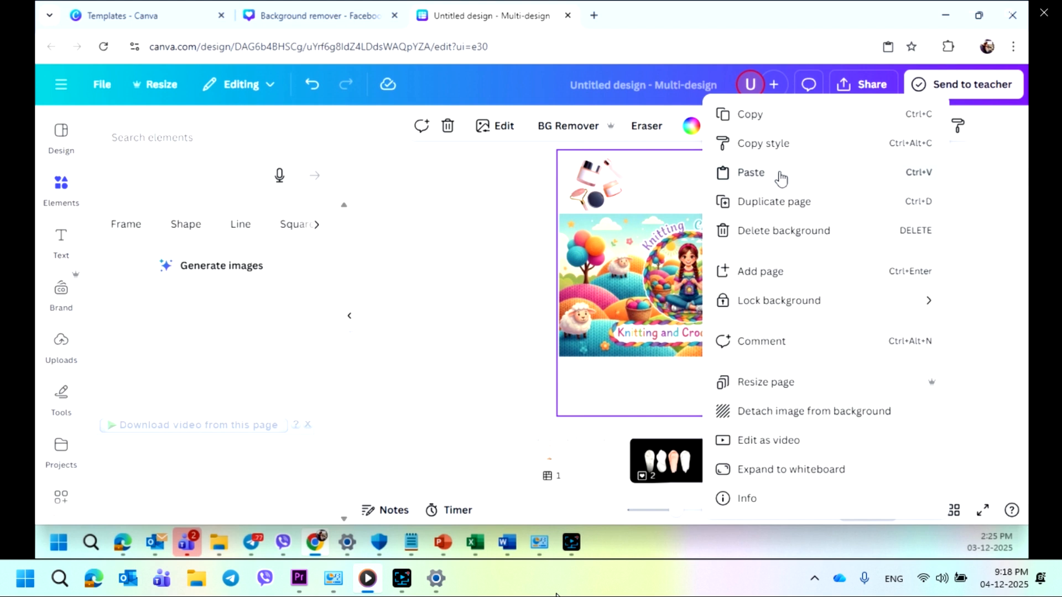
pyautogui.click(782, 178)
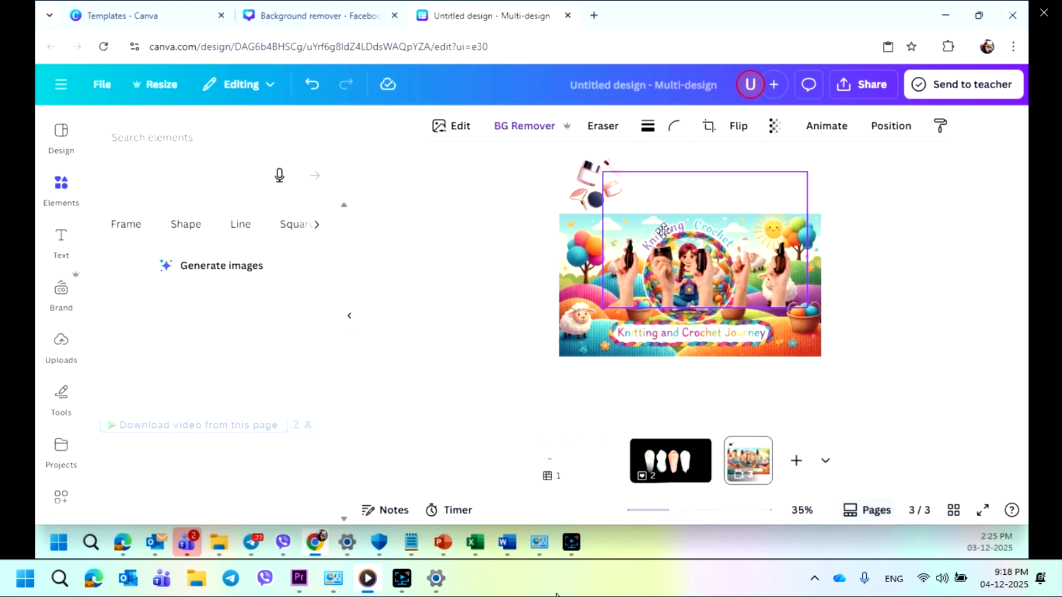
# Move the image of hands holding bottles below the knitting picture on page 3.
pyautogui.moveTo(663, 230); pyautogui.dragTo(654, 362)
pyautogui.click(891, 369)
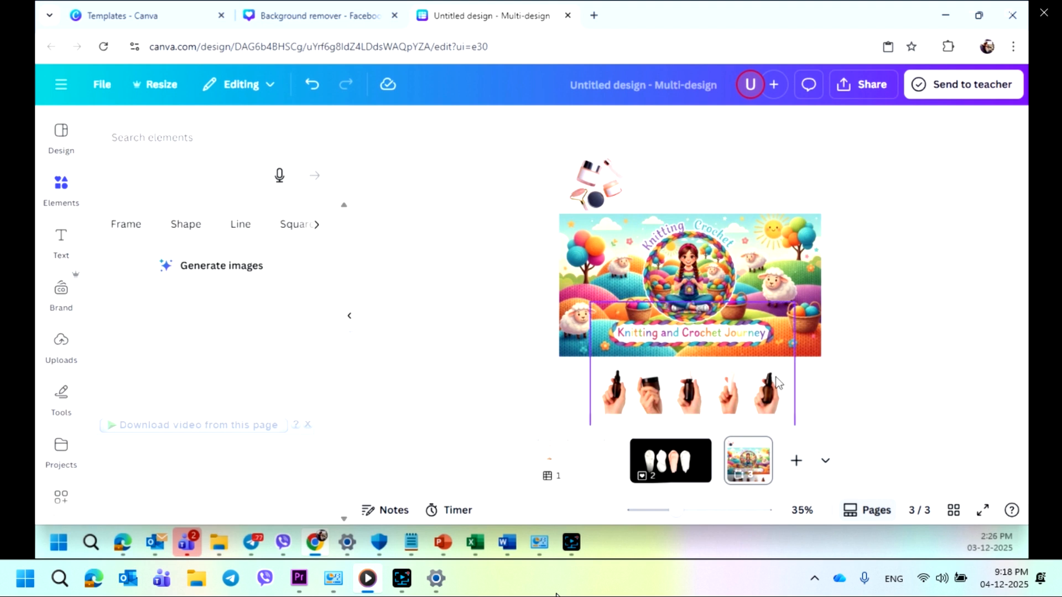
# Open the design's download settings and set the file type to JPG.
pyautogui.click(863, 93)
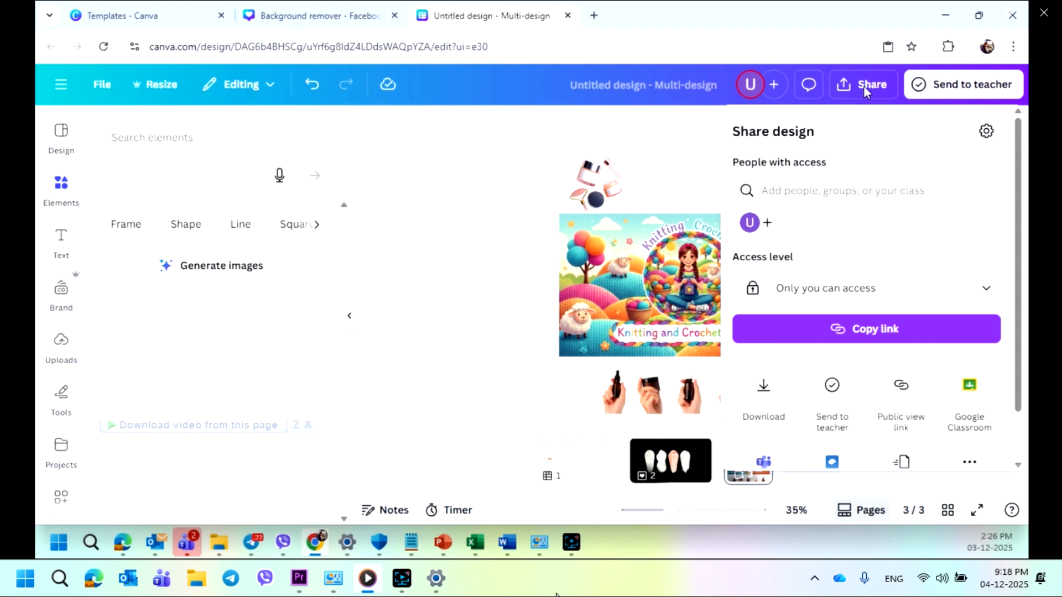
pyautogui.click(764, 404)
pyautogui.click(866, 195)
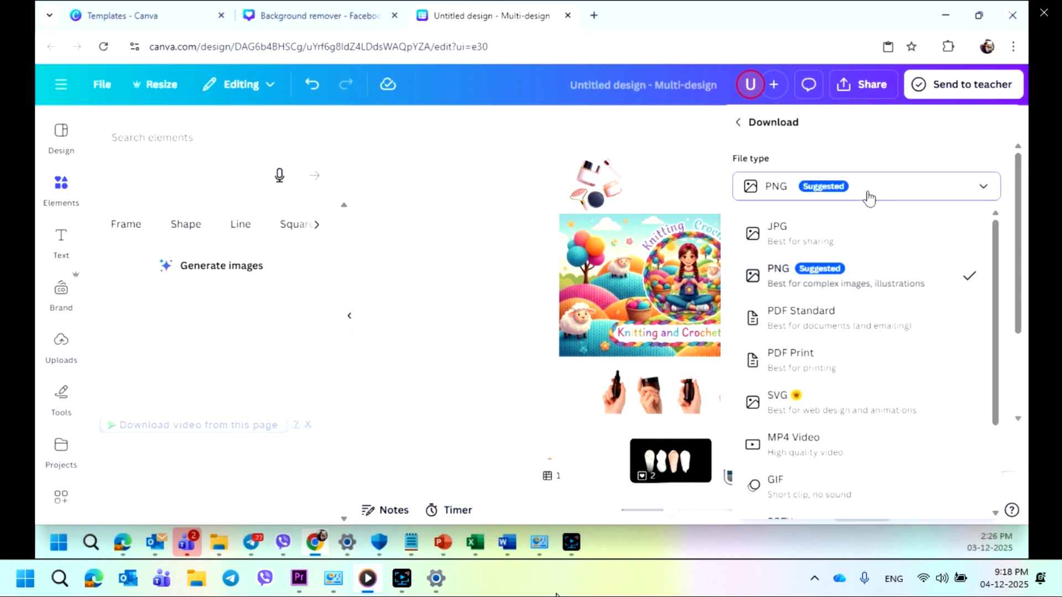
pyautogui.click(791, 240)
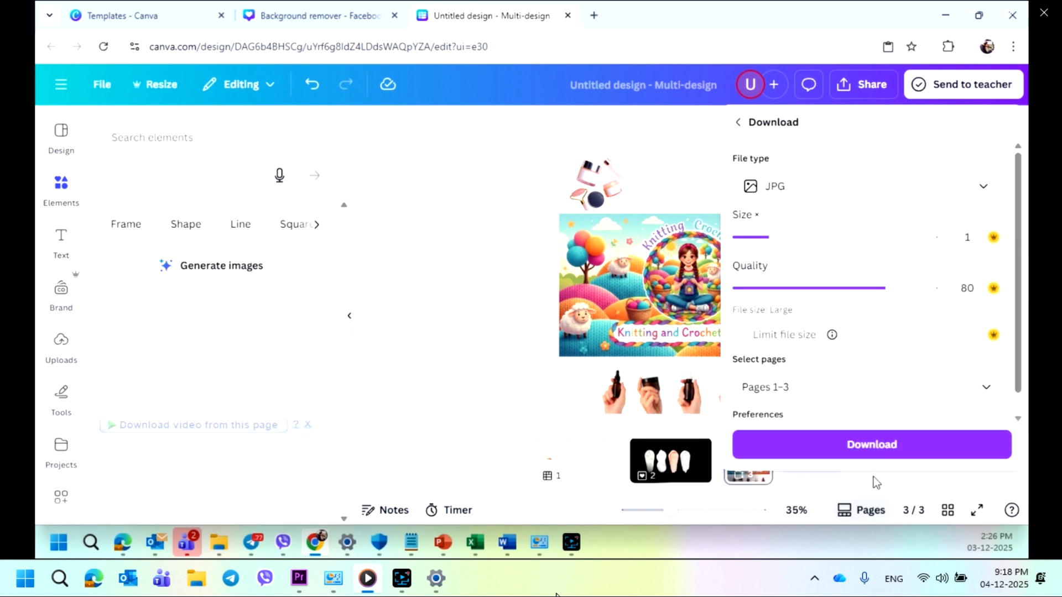
# Limit the export to Page 3 only and download it as a JPG.
pyautogui.click(865, 391)
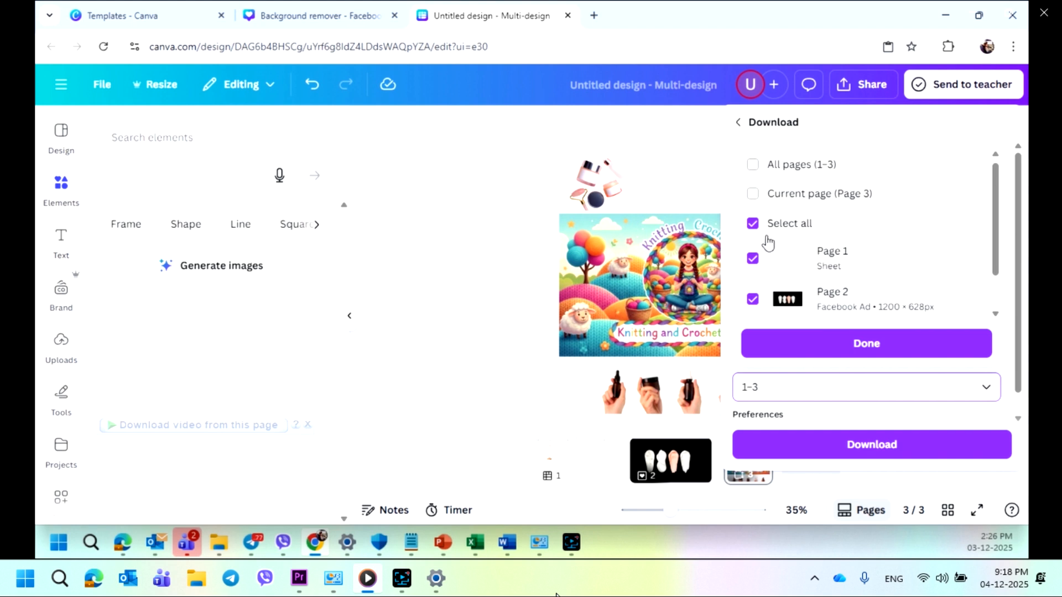
pyautogui.click(752, 227)
pyautogui.click(754, 260)
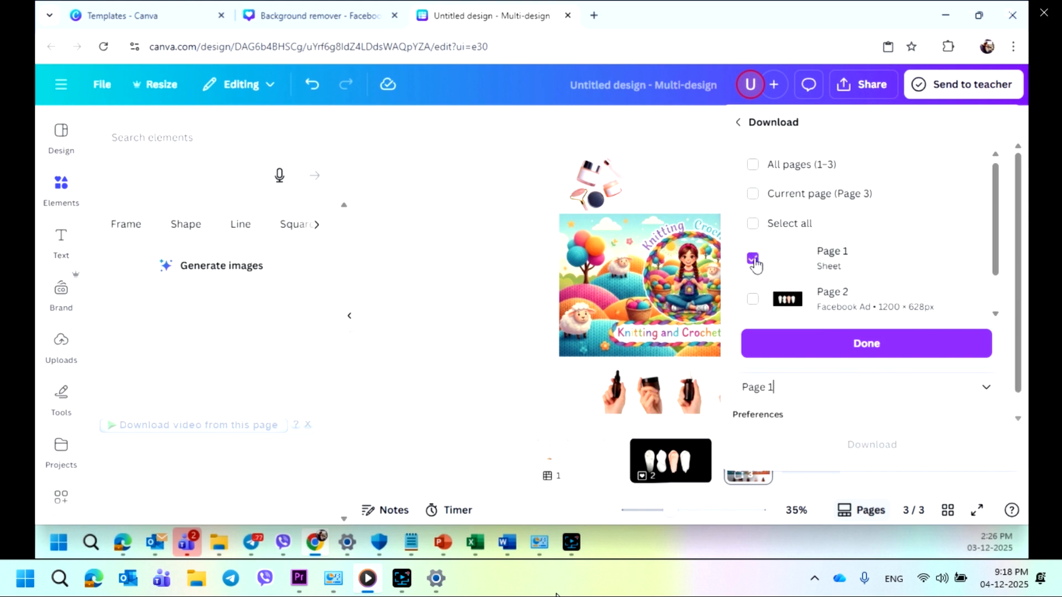
pyautogui.click(754, 260)
pyautogui.click(753, 300)
pyautogui.click(753, 300)
pyautogui.scroll(-1, 857, 266)
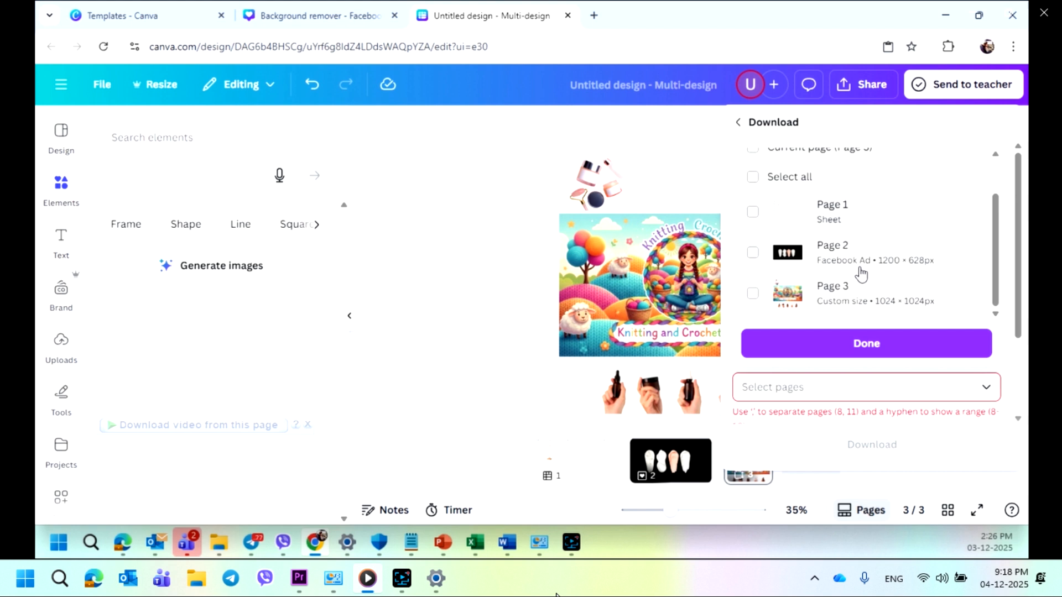
pyautogui.click(753, 294)
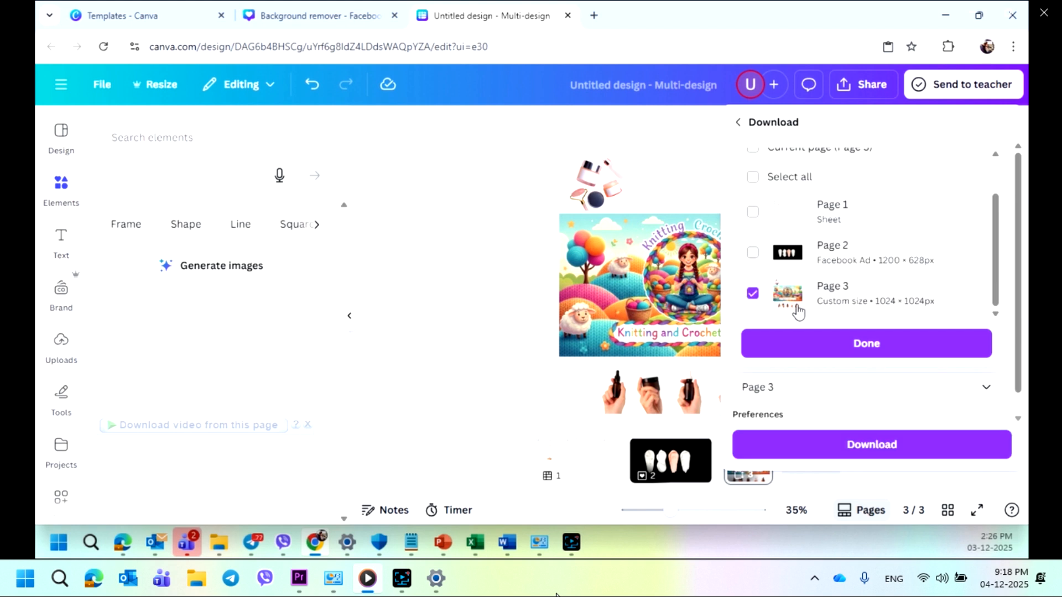
pyautogui.scroll(1, 948, 230)
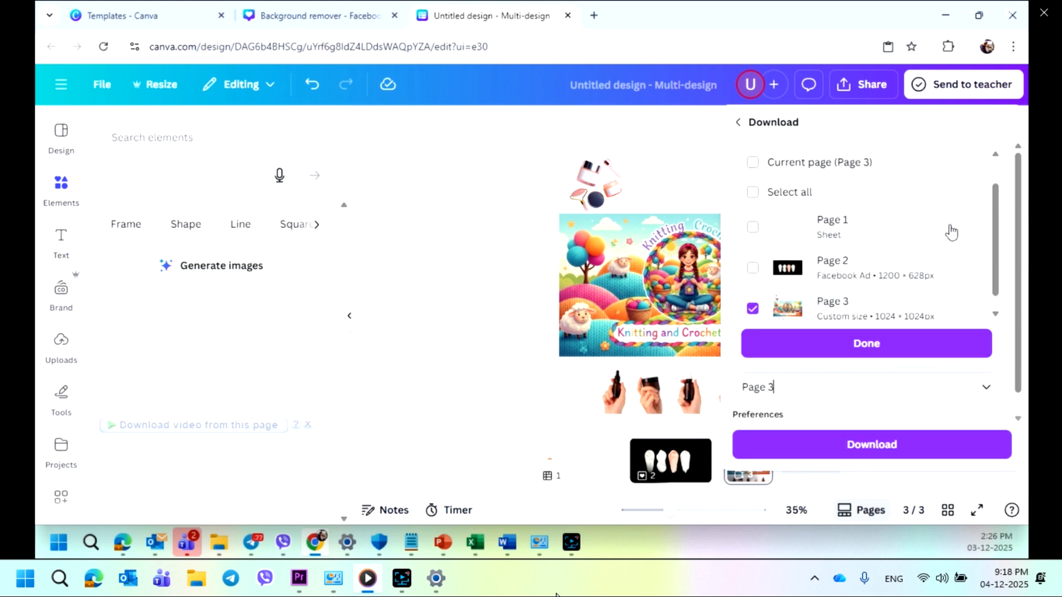
pyautogui.scroll(-1, 872, 280)
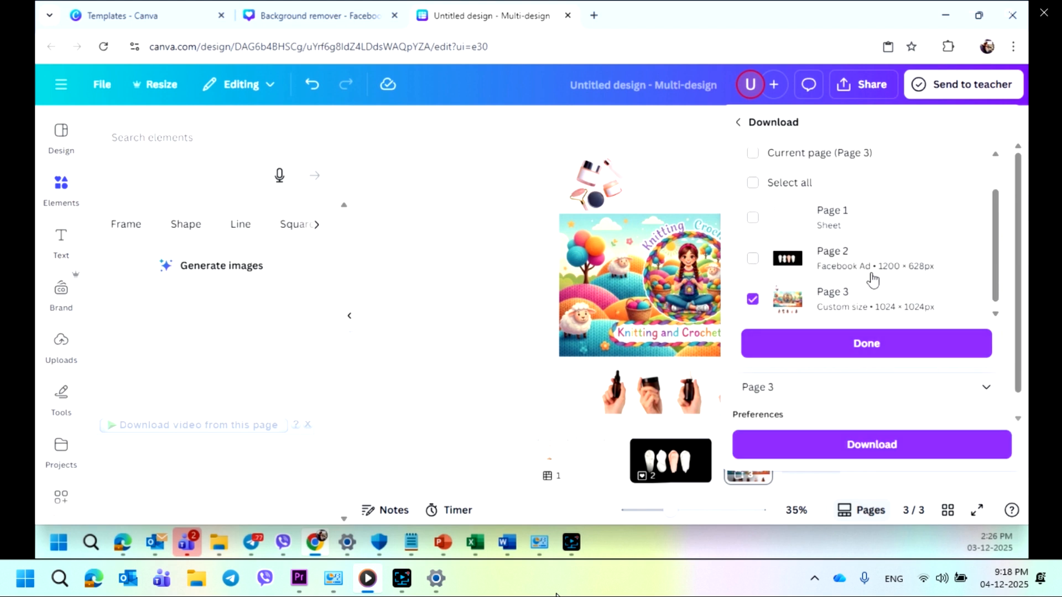
pyautogui.click(857, 352)
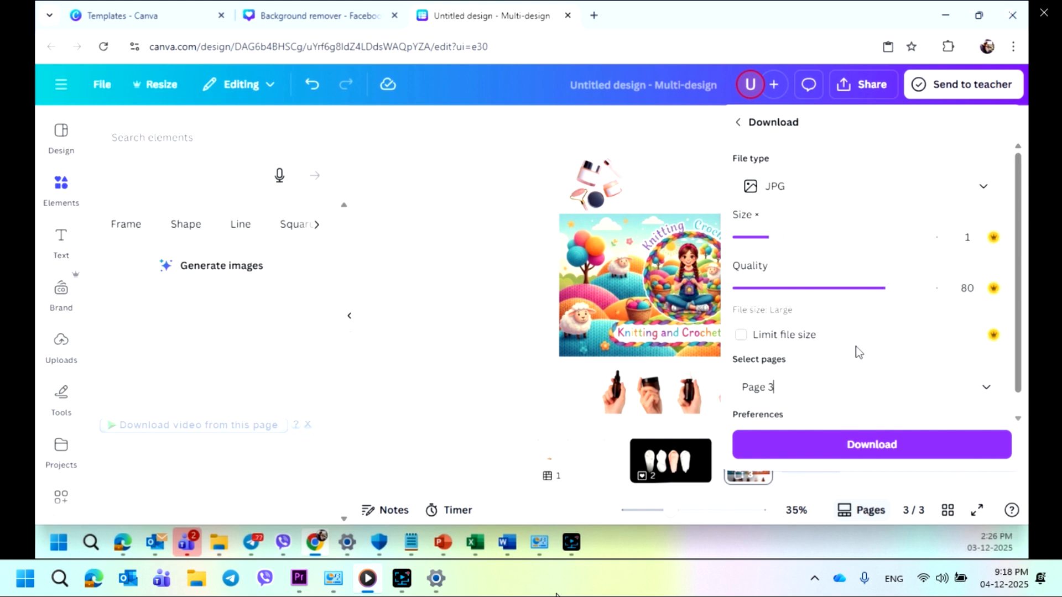
pyautogui.scroll(-1, 887, 390)
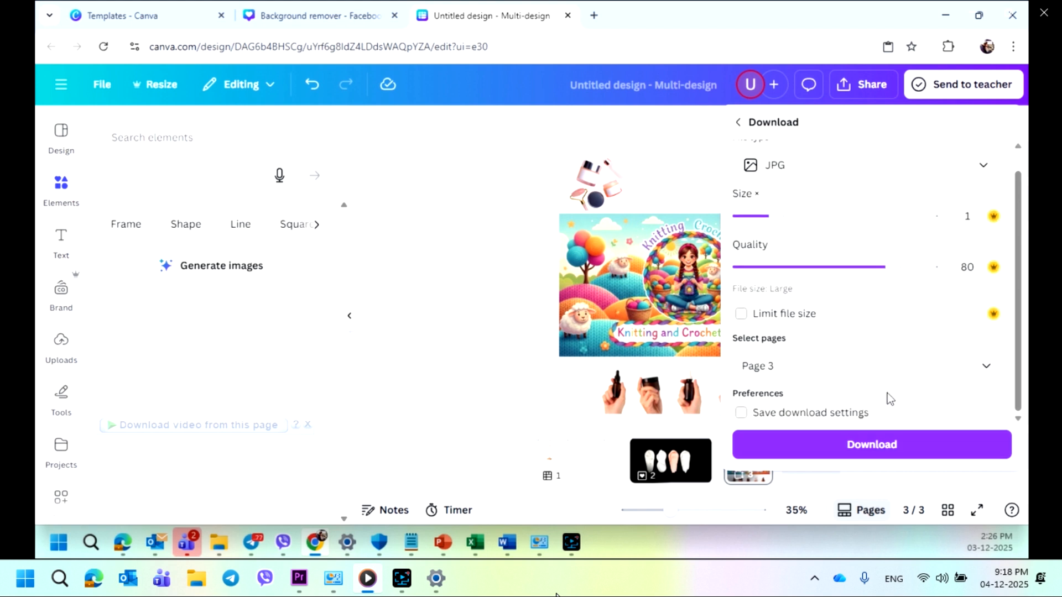
pyautogui.click(887, 447)
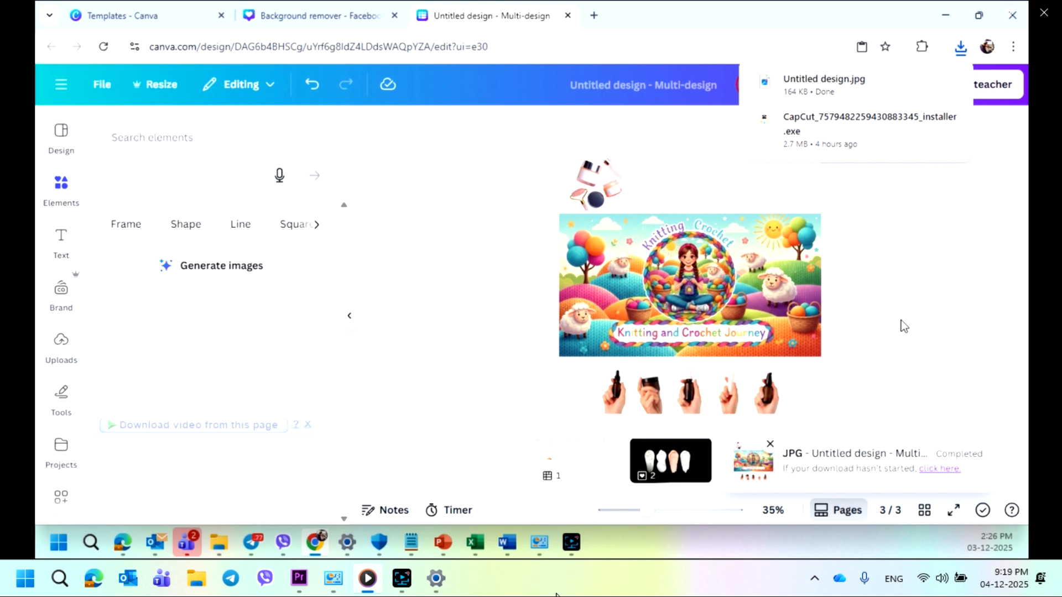
# Show the downloaded Untitled design.jpg in its Downloads folder, open it in the image viewer and maximize the view.
pyautogui.click(962, 49)
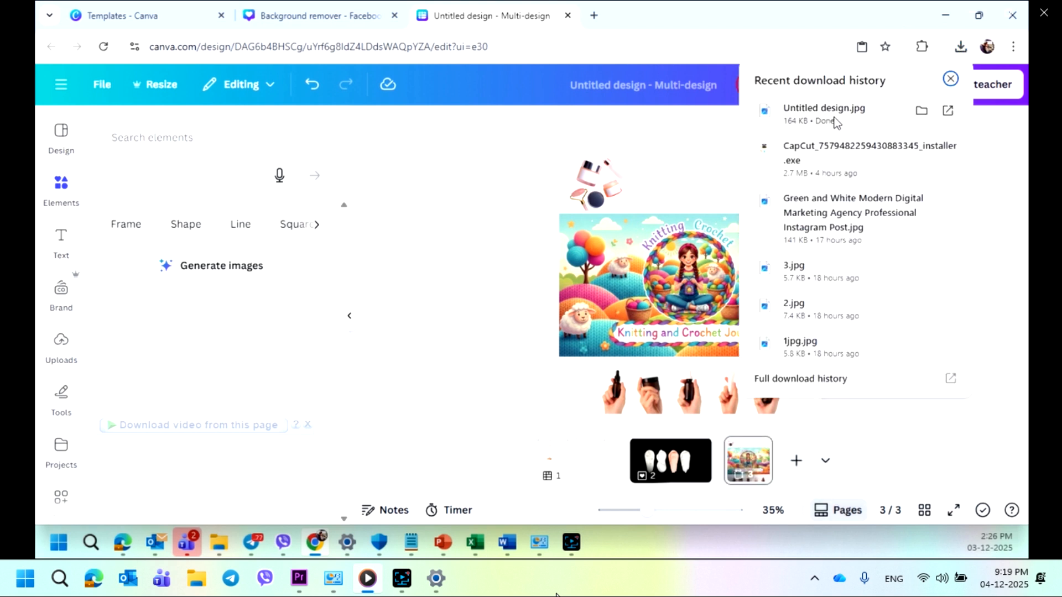
pyautogui.click(921, 112)
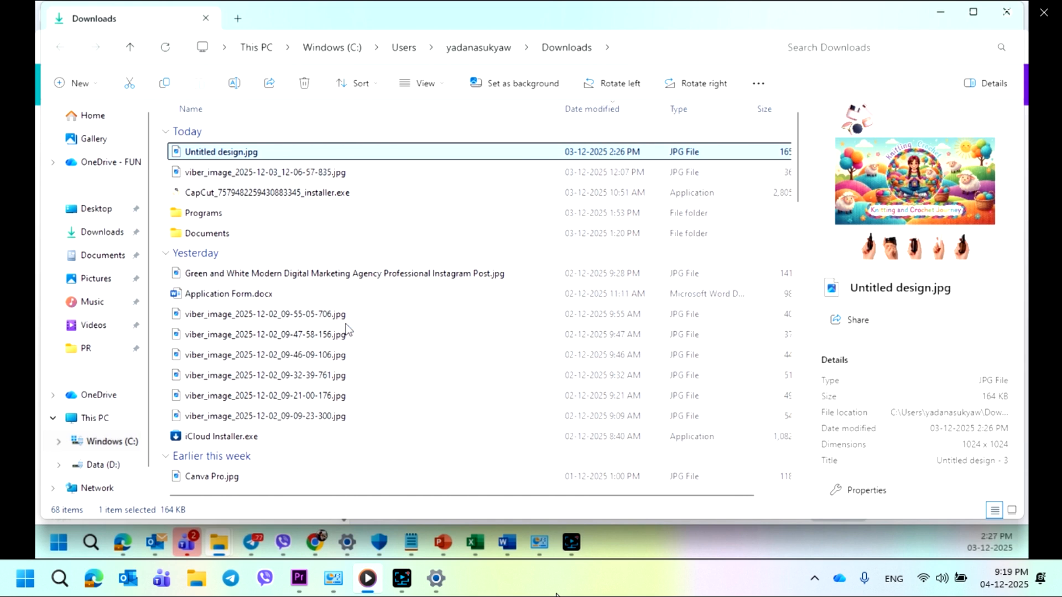
pyautogui.press('Return')
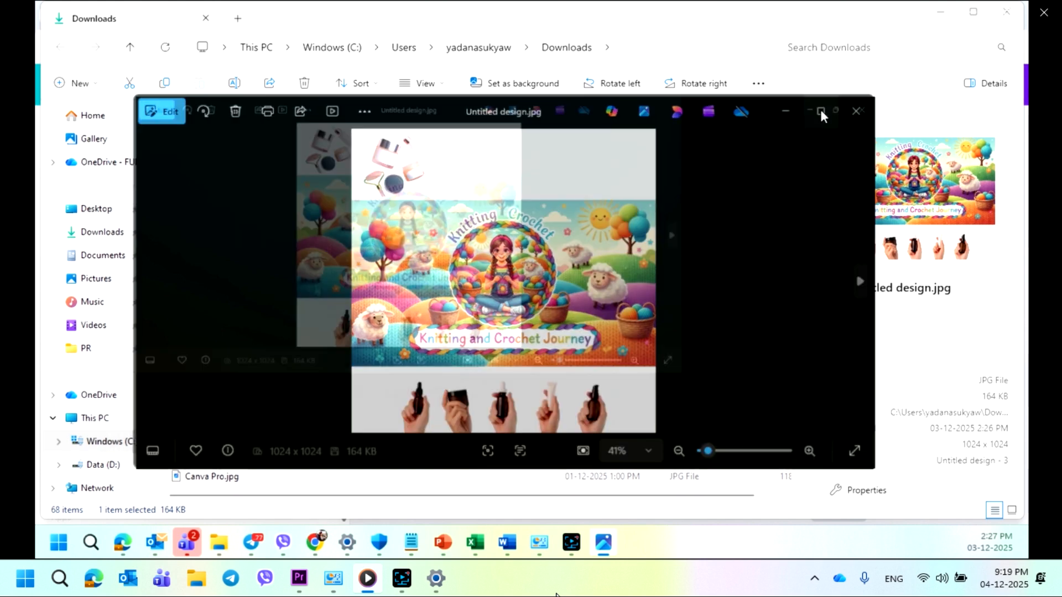
pyautogui.click(817, 113)
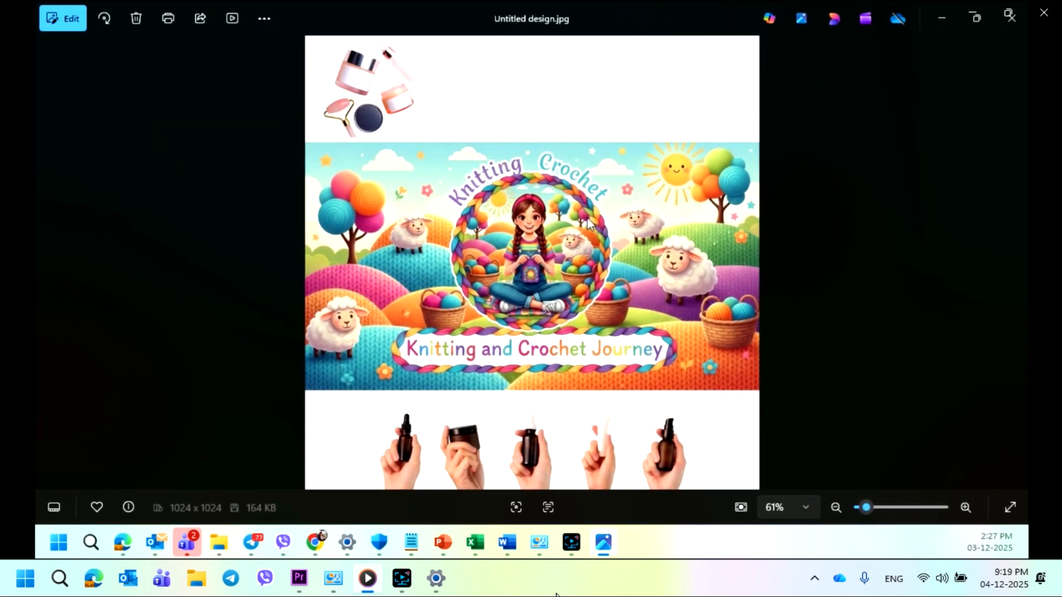